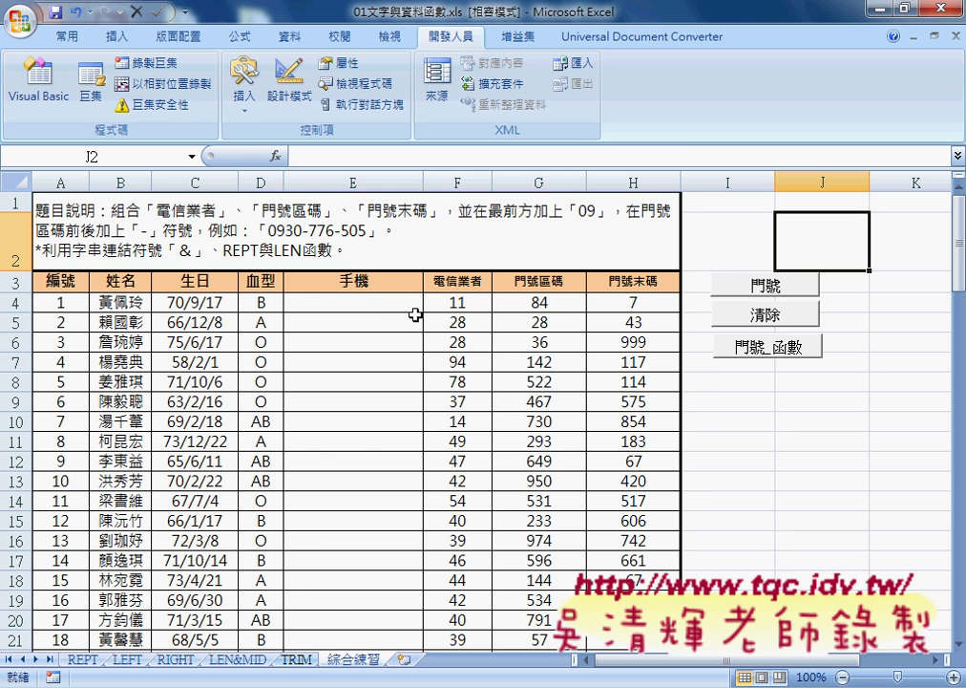
Step: With E4 selected, preview index.html from the Drive code folder in Chrome
click(384, 301)
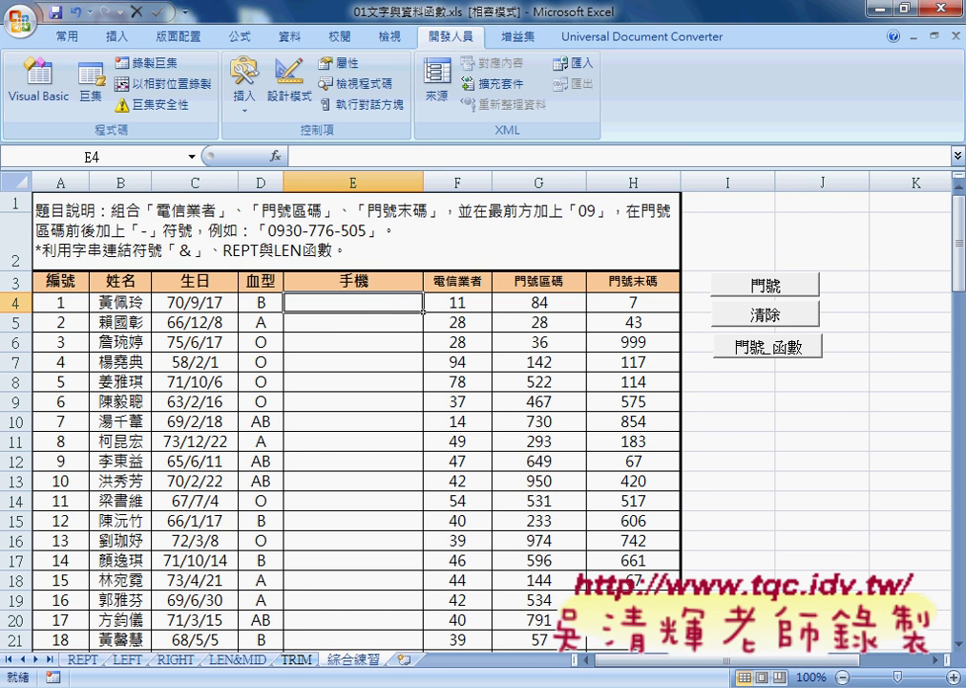
click(206, 573)
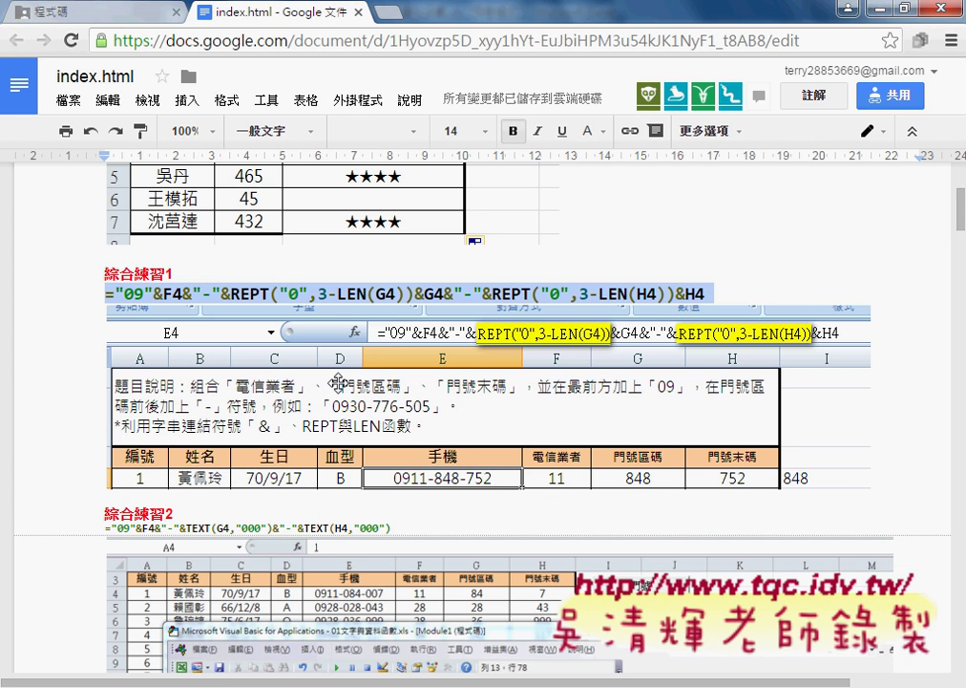
click(103, 14)
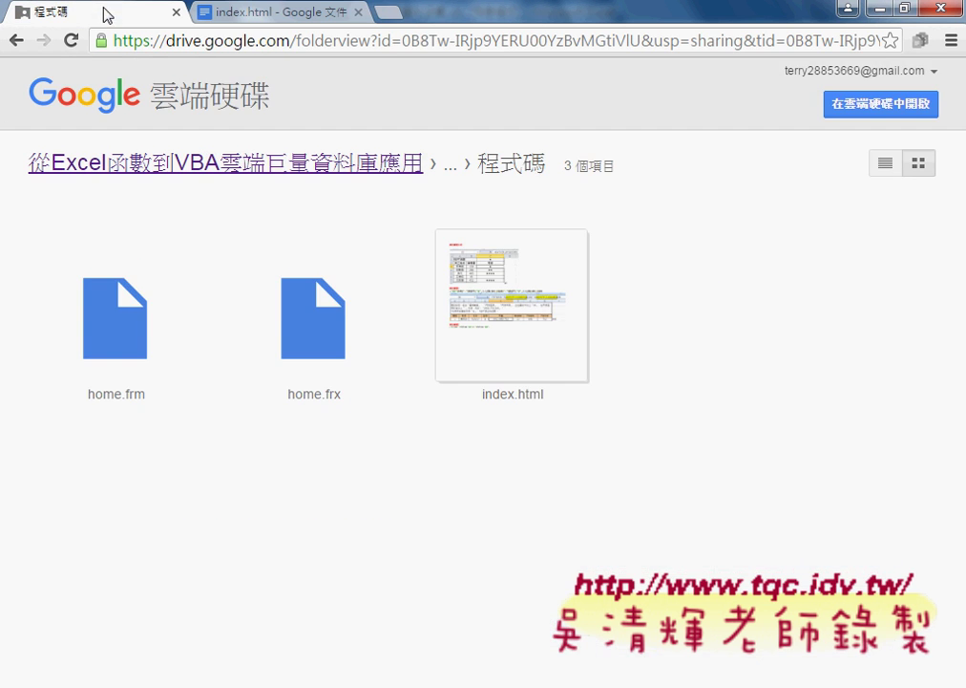
click(512, 333)
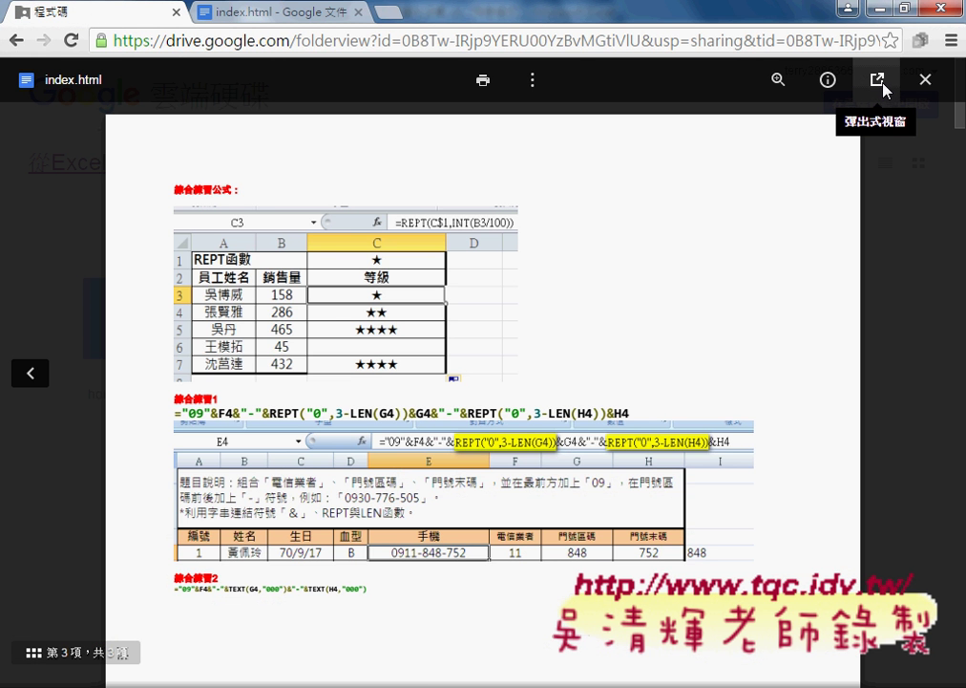
Step: Select the 綜合練習1 REPT/LEN phone-number formula line in the notes
click(290, 17)
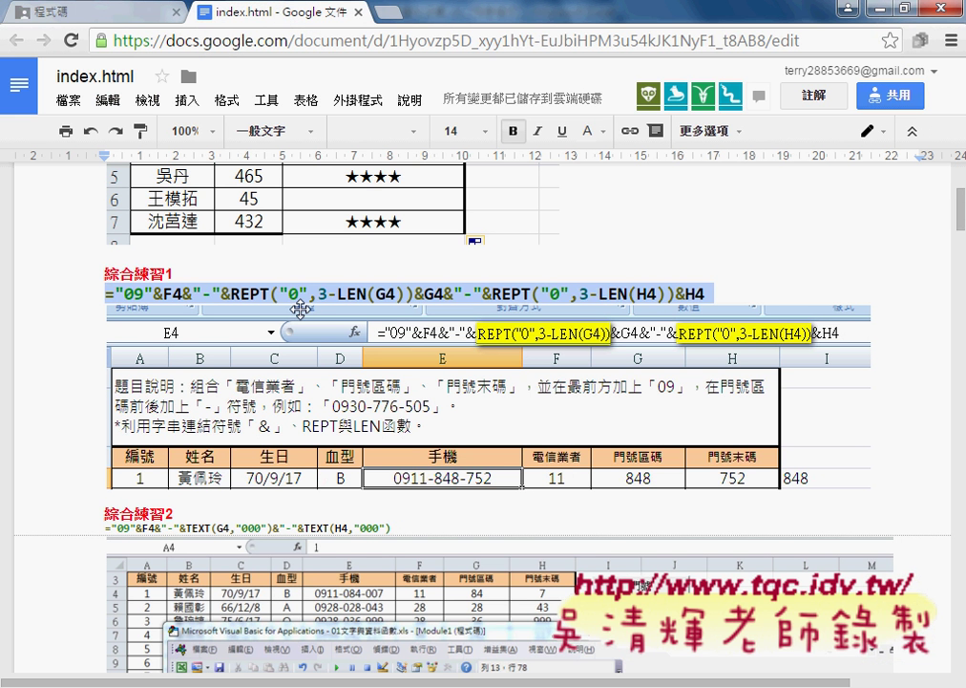
drag(709, 294, 106, 296)
key(ctrl+c)
scroll(120, 216, up, 2)
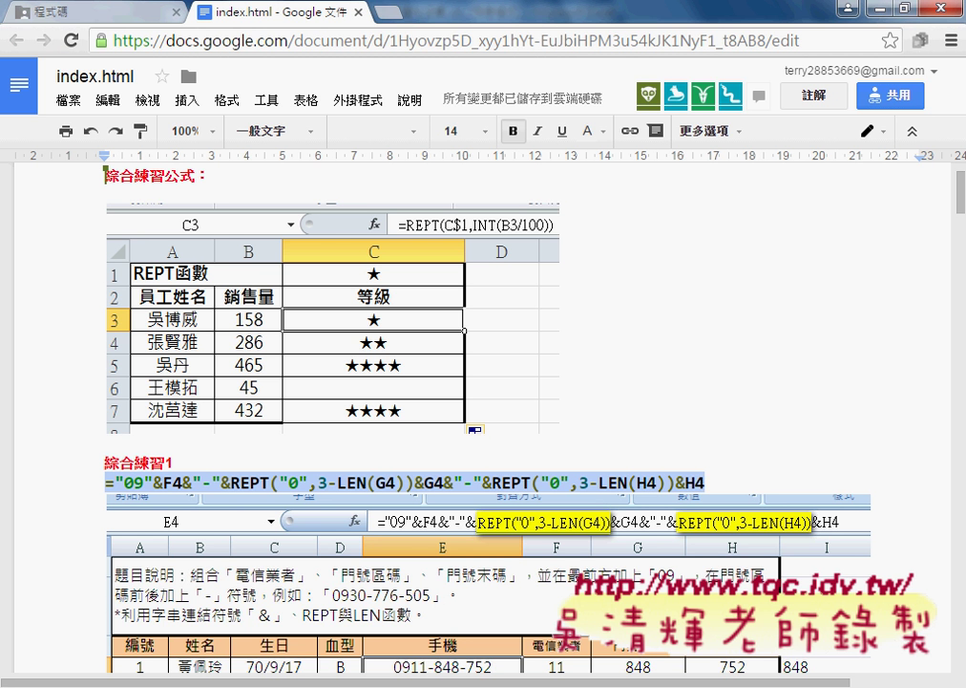
Step: Paste the REPT/LEN phone formula into E4, fill it down the 手機 column, and select its REPT part
mouse_move(458, 621)
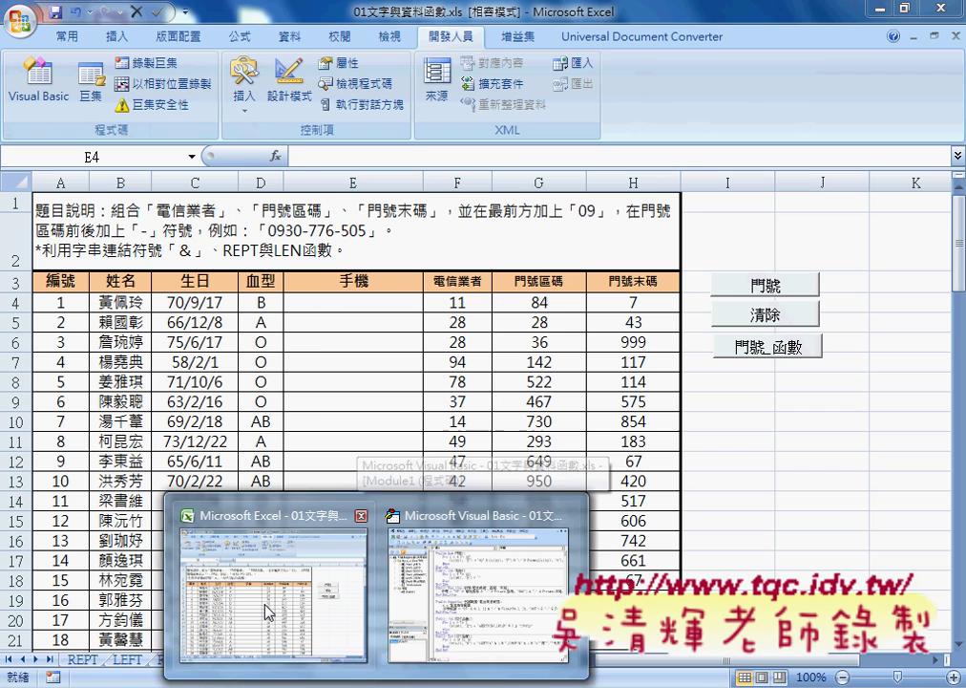
click(265, 611)
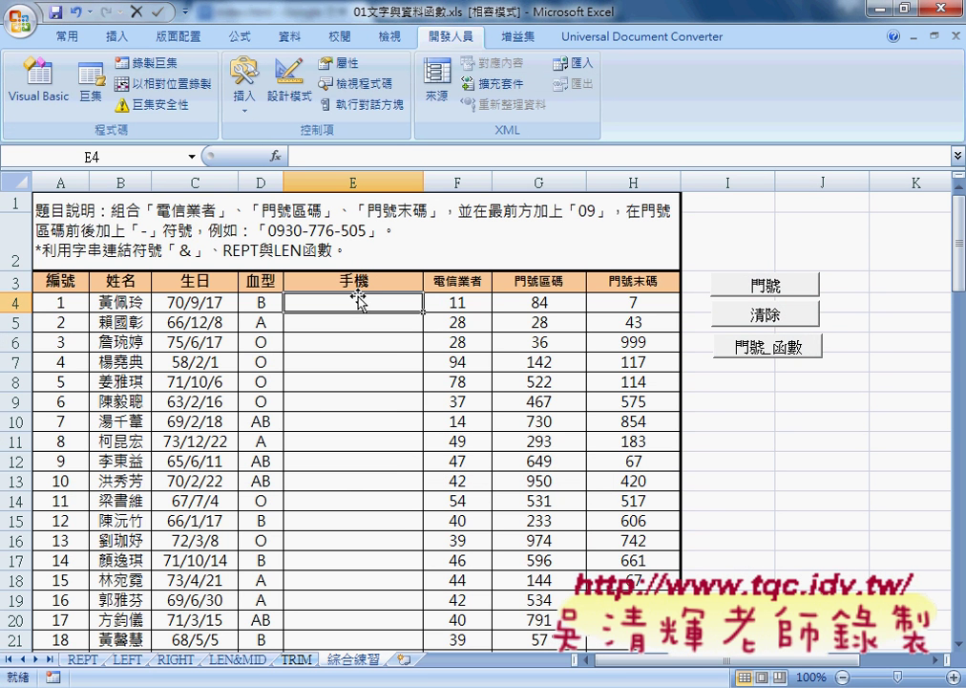
click(336, 152)
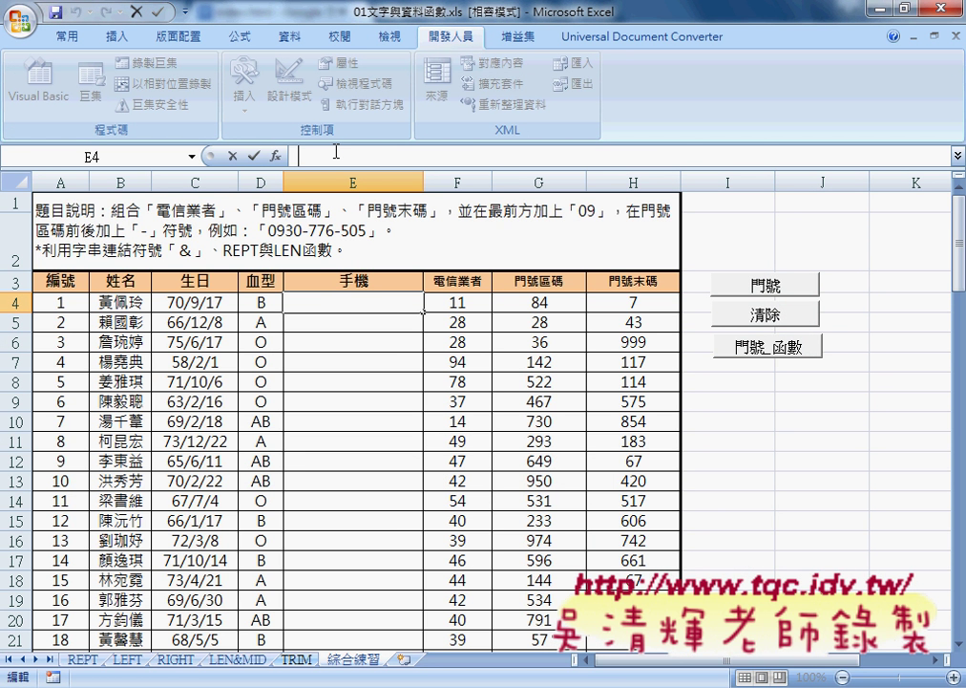
key(ctrl+v)
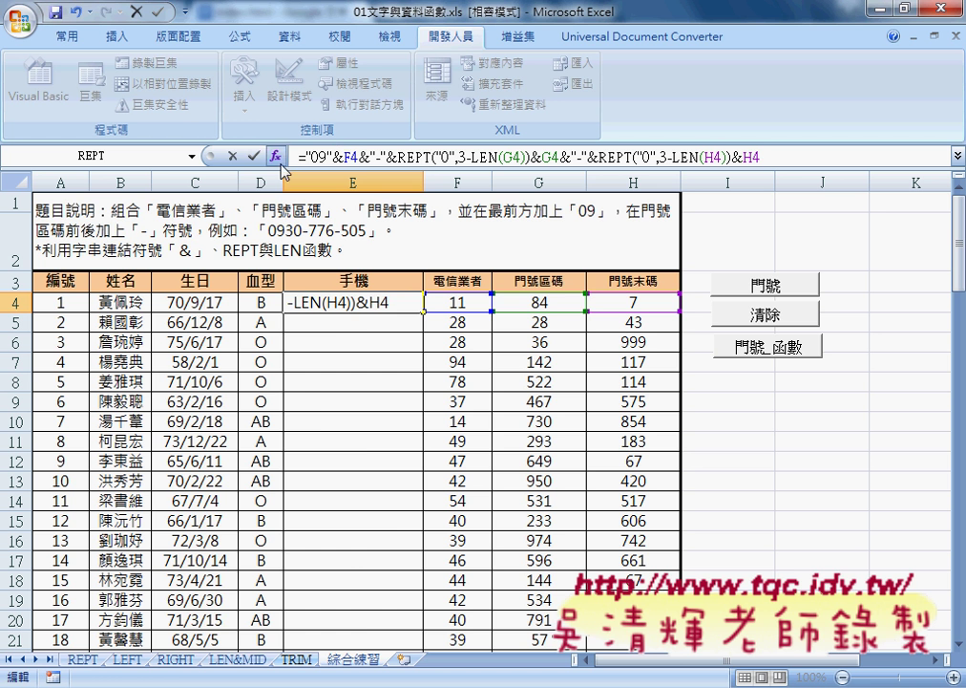
click(254, 155)
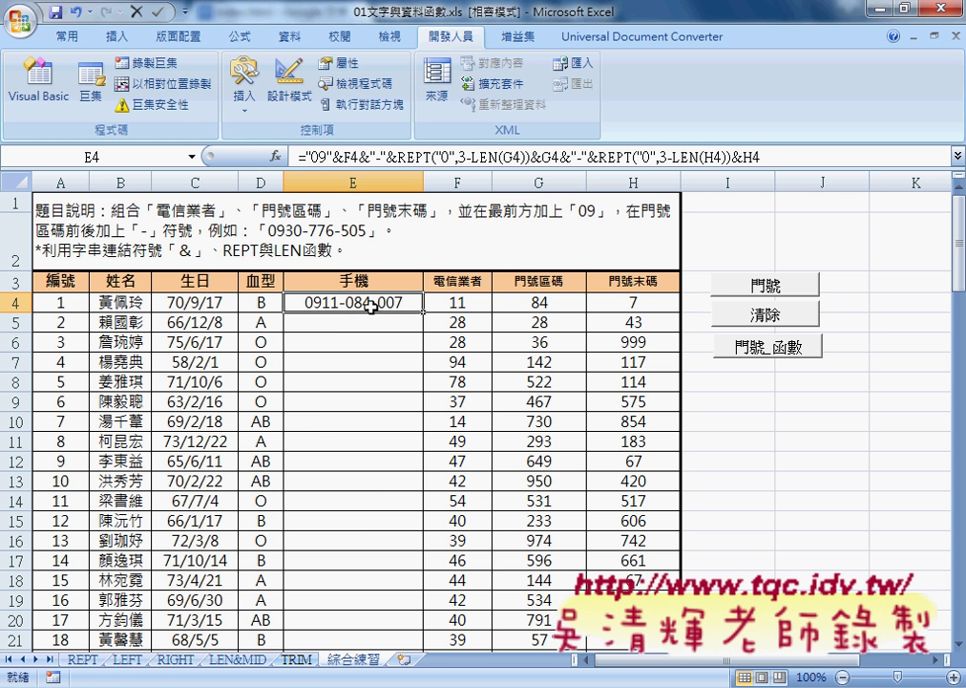
double_click(423, 312)
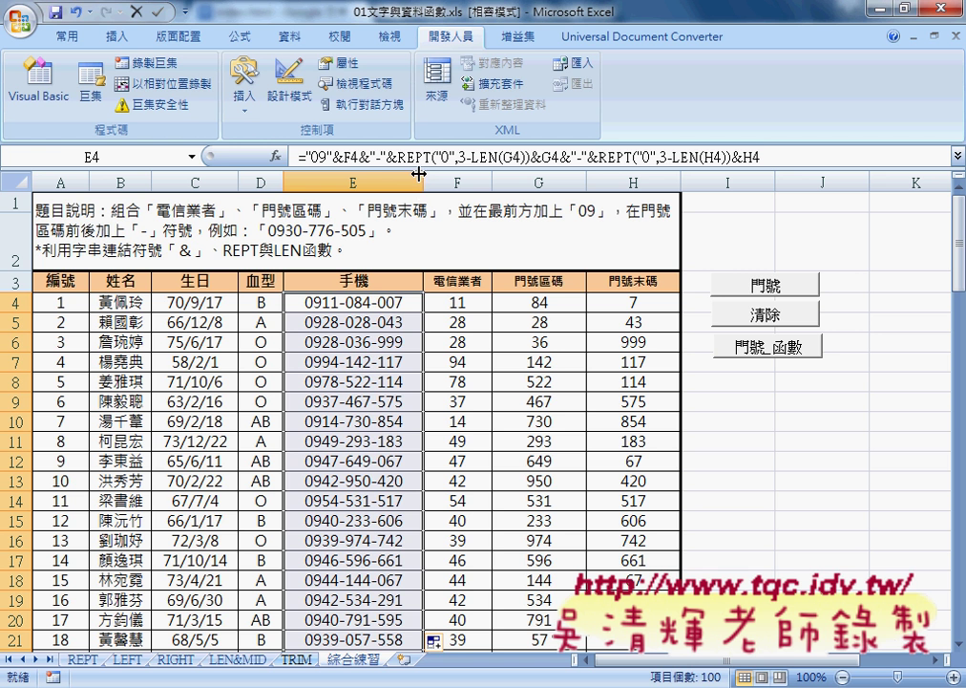
drag(398, 156, 783, 155)
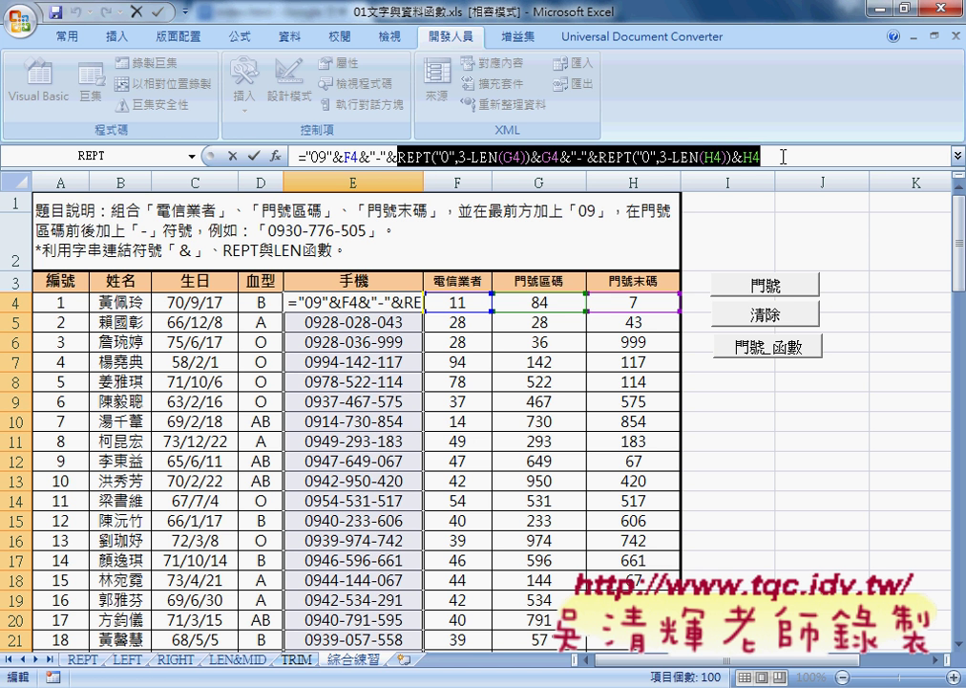
Step: Trim E4's formula to ="09"&F4&"-"& and pick TEXT from the 文字 function category
key(Delete)
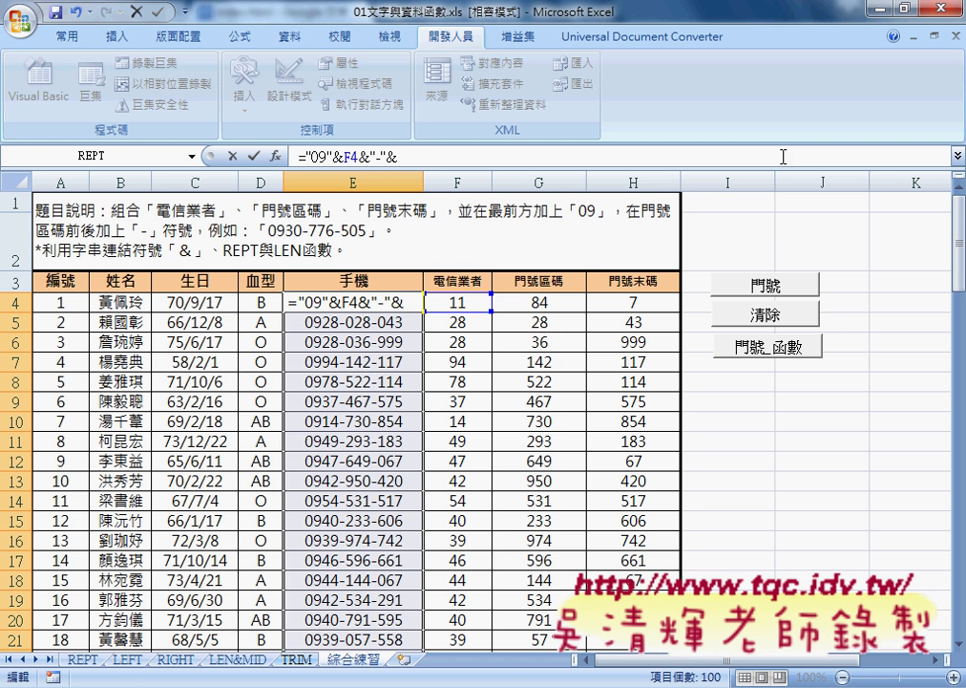
click(193, 157)
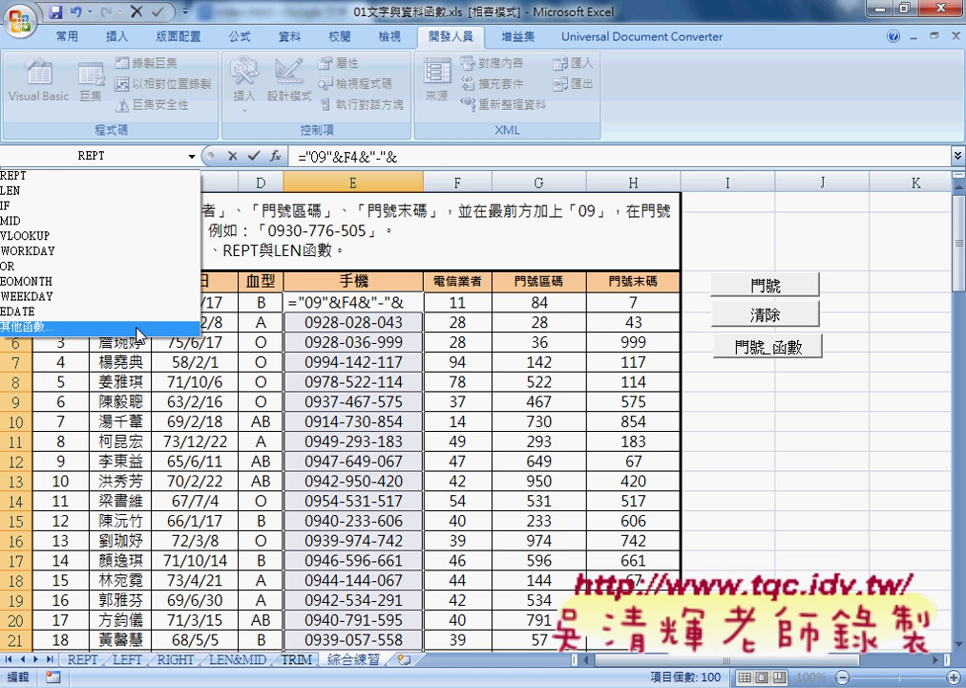
click(140, 334)
click(564, 401)
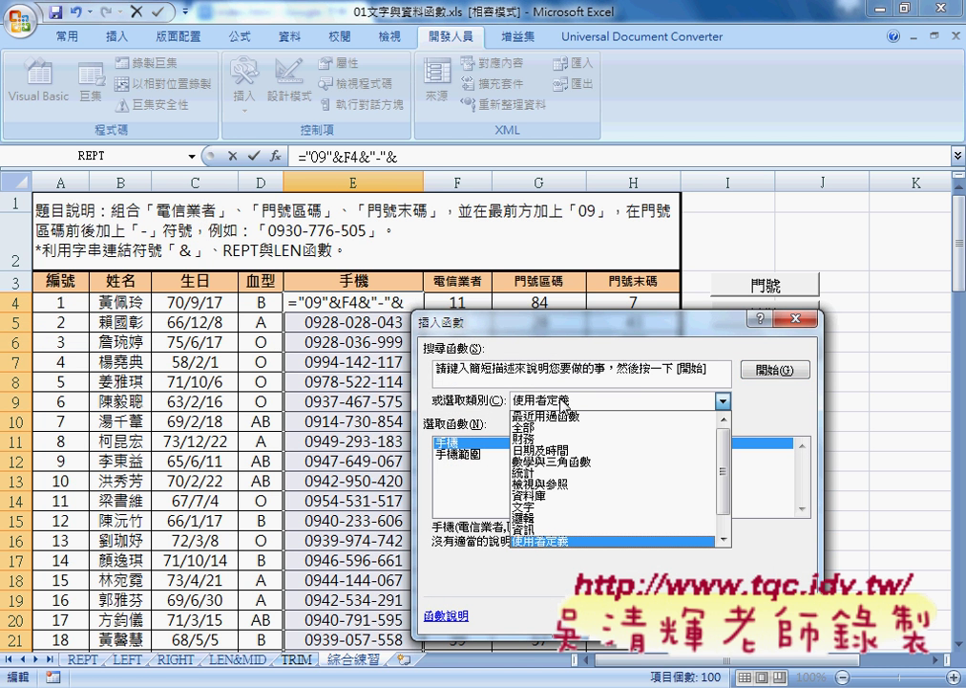
click(535, 506)
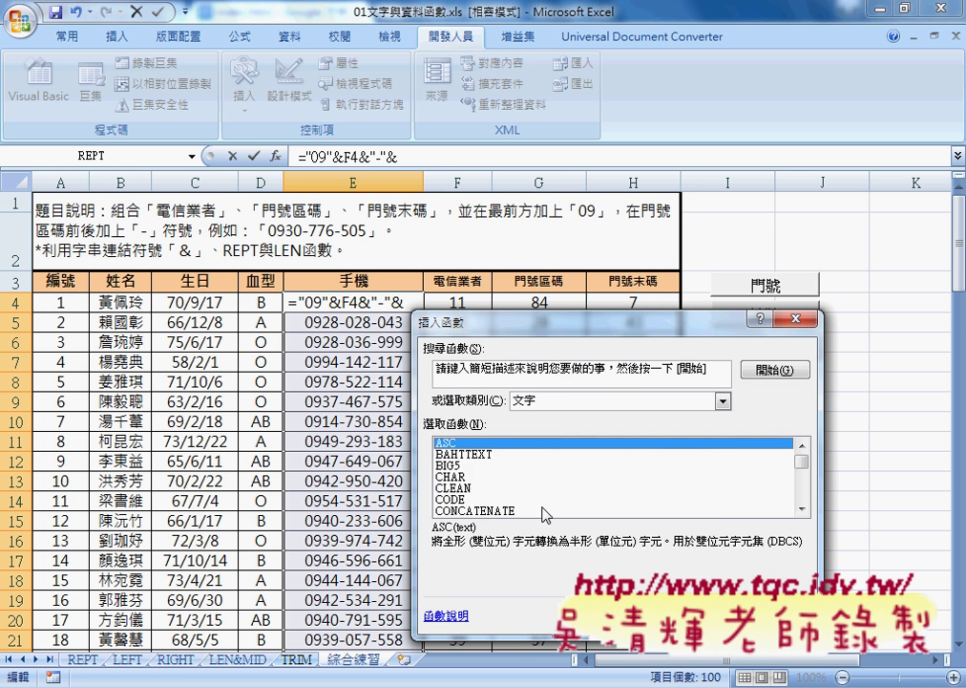
scroll(802, 459, down, 8)
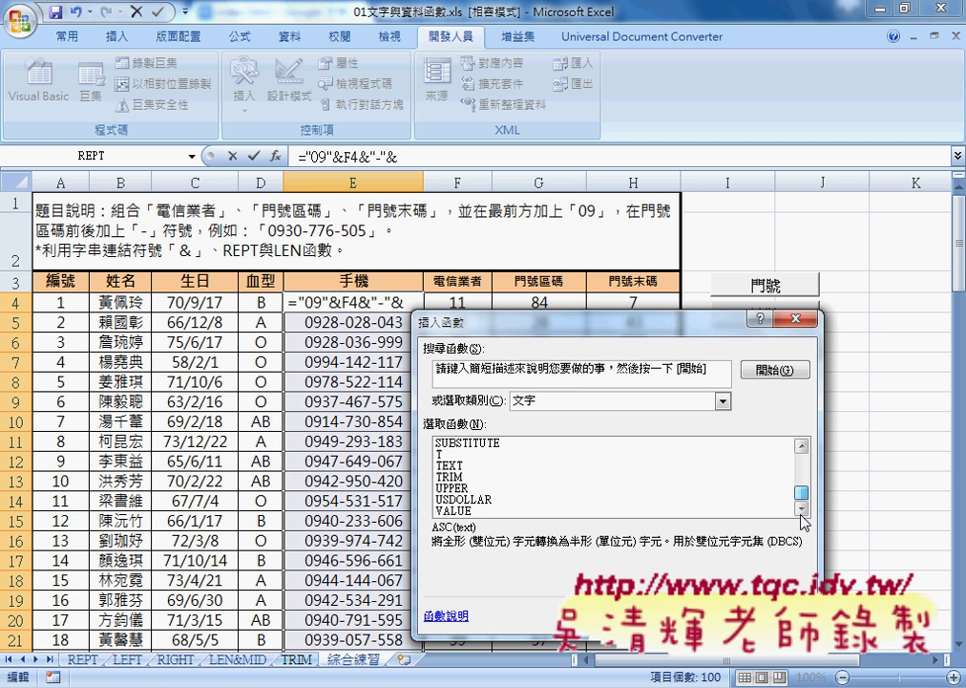
click(454, 466)
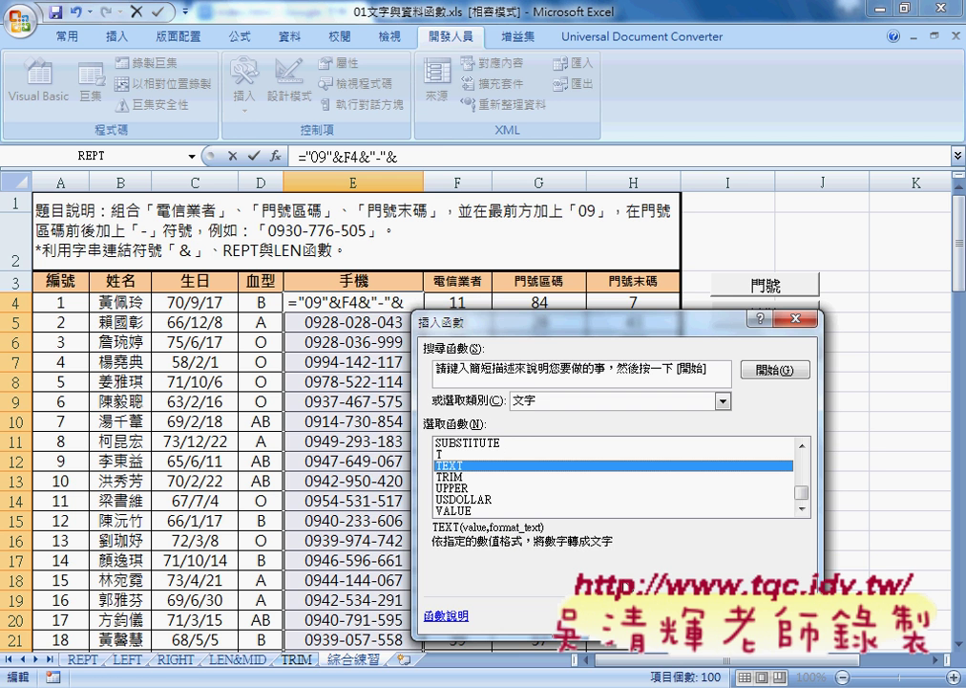
Step: Set TEXT's Value to G4 and Format_text to "000", so E4 shows 0911-084
key(Return)
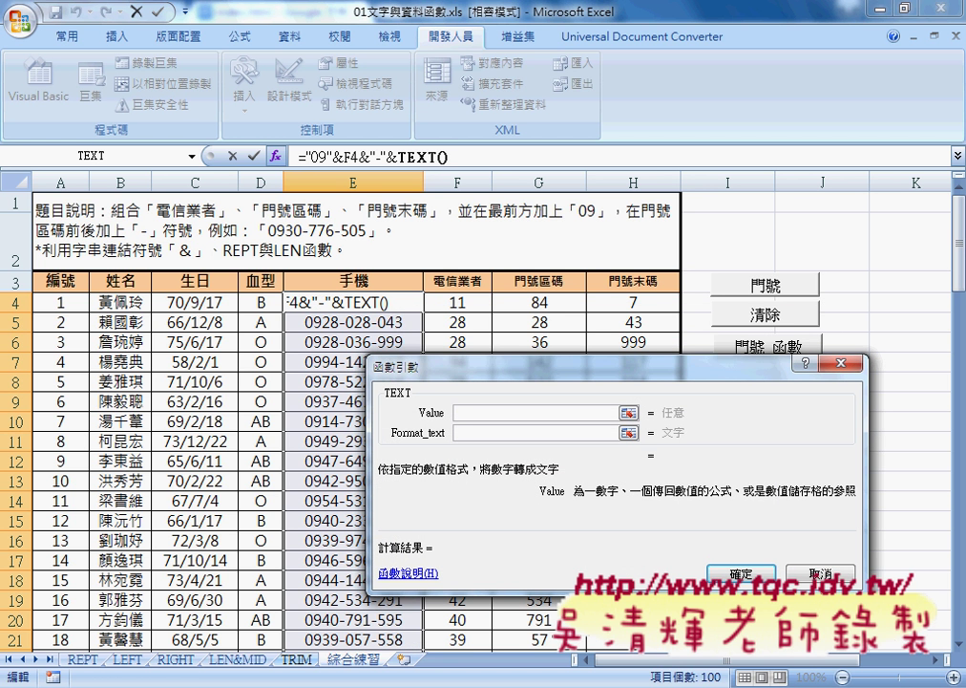
click(542, 305)
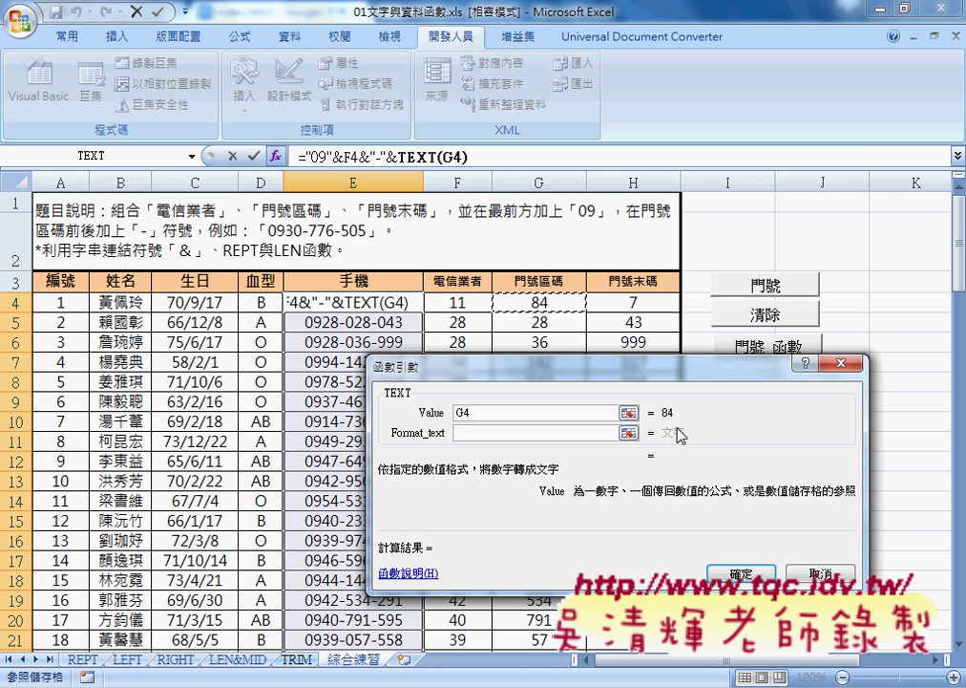
click(596, 434)
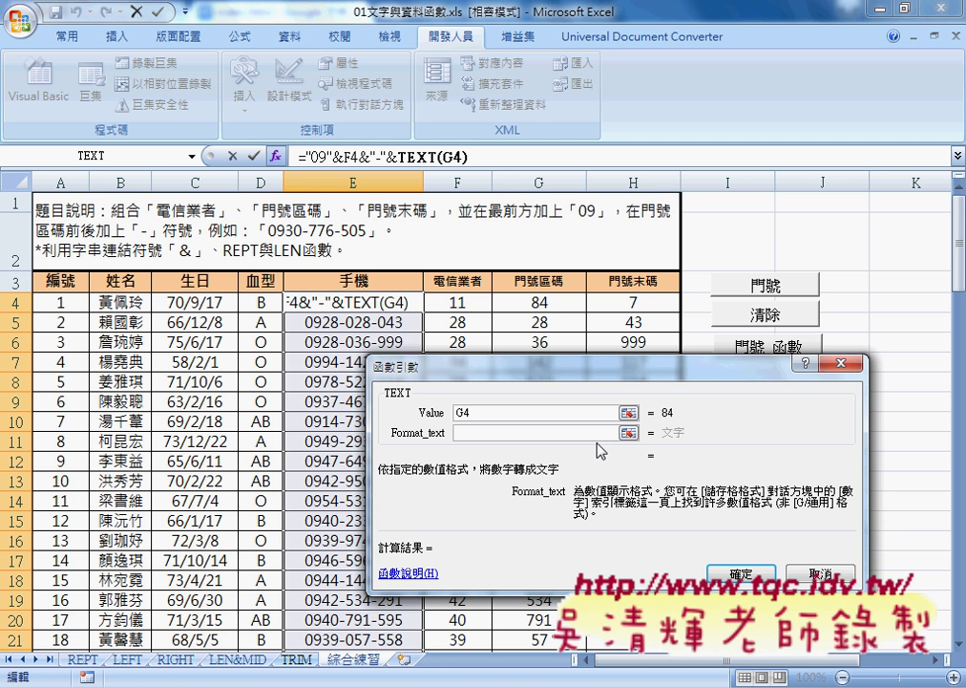
text("00)
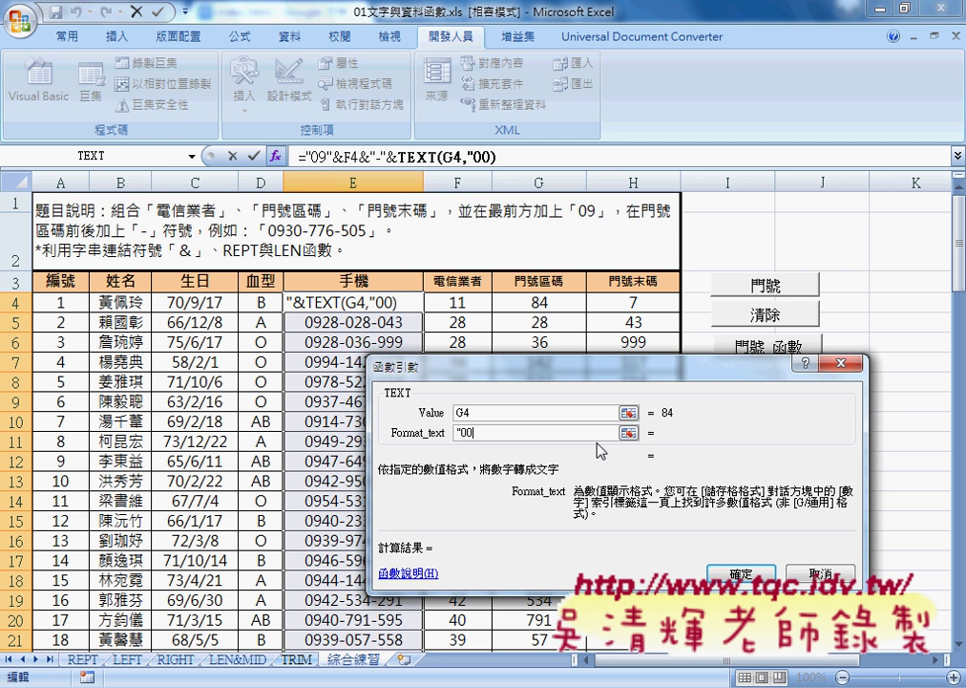
text(0)
text(")
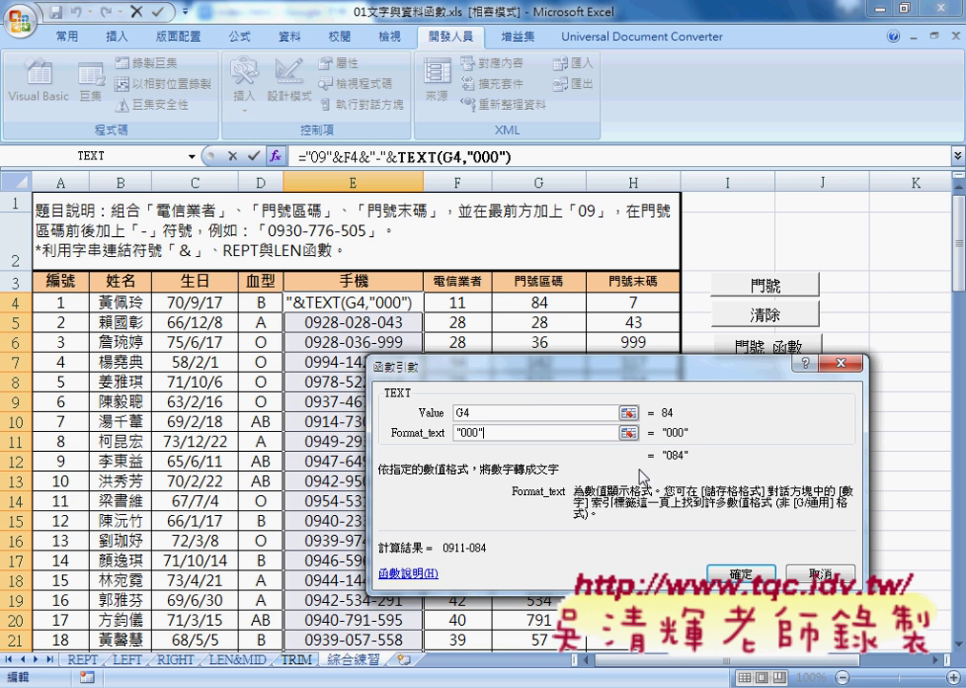
click(744, 578)
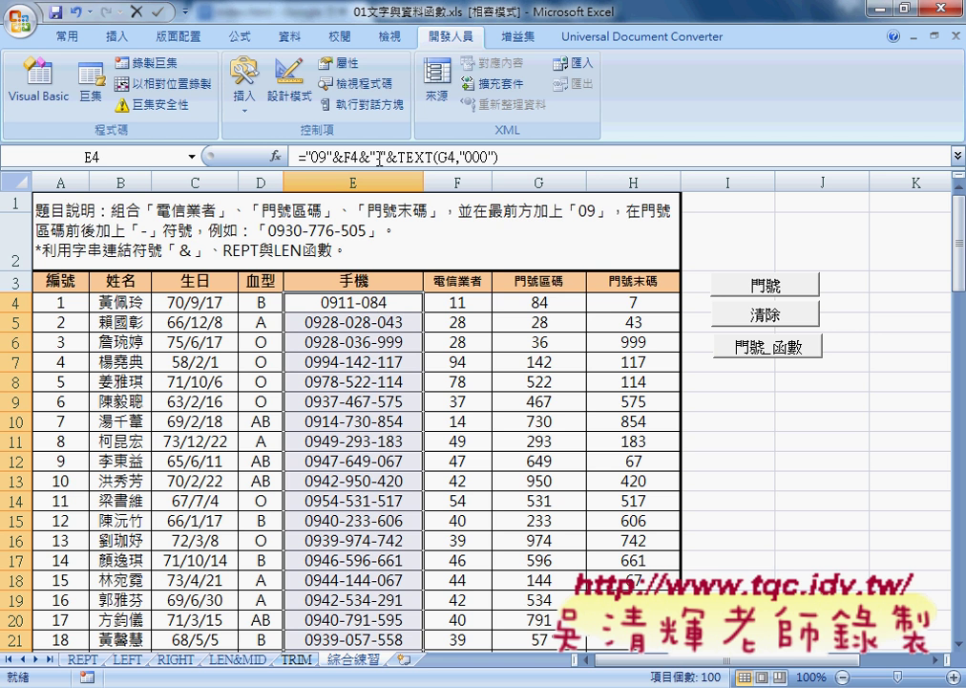
Step: Append a copy of &"-"&TEXT(G4,"000") to E4's formula, changing G4 to H4
drag(359, 156, 513, 161)
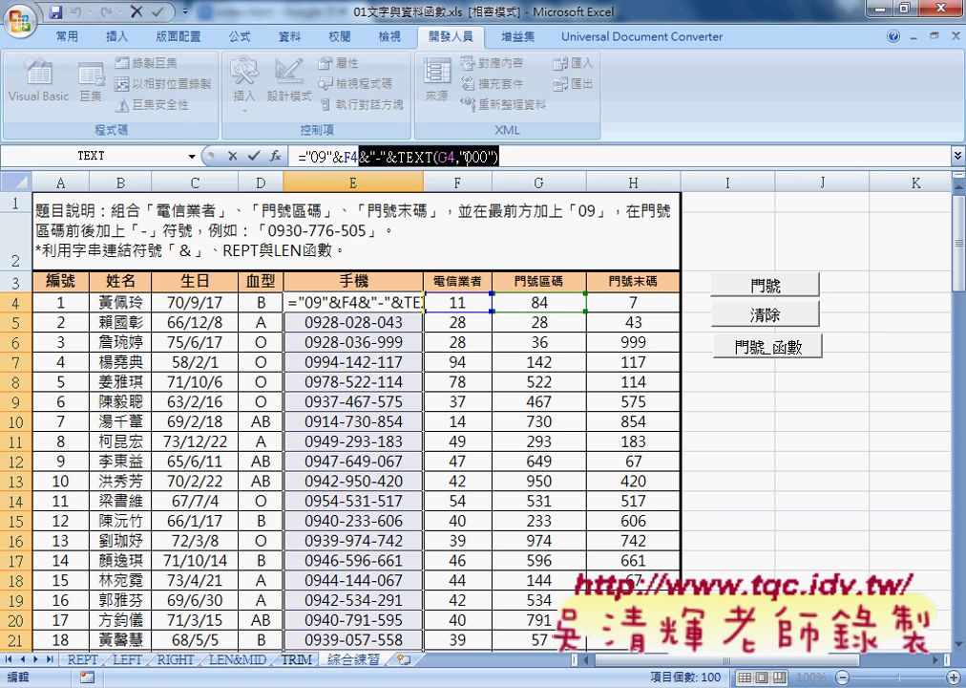
right_click(468, 162)
click(496, 191)
click(511, 156)
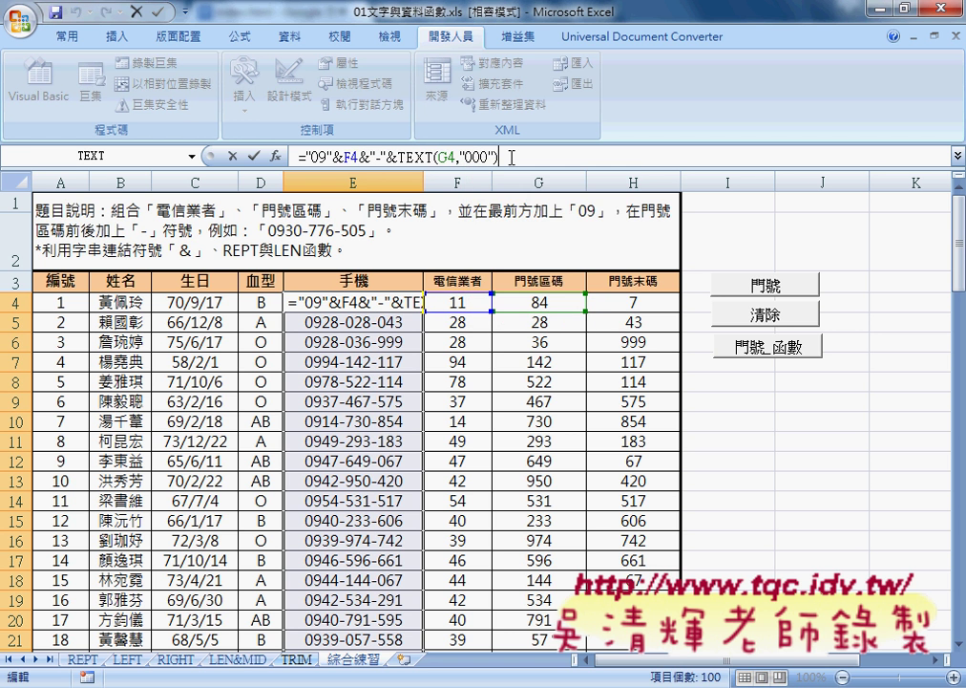
right_click(509, 158)
click(542, 214)
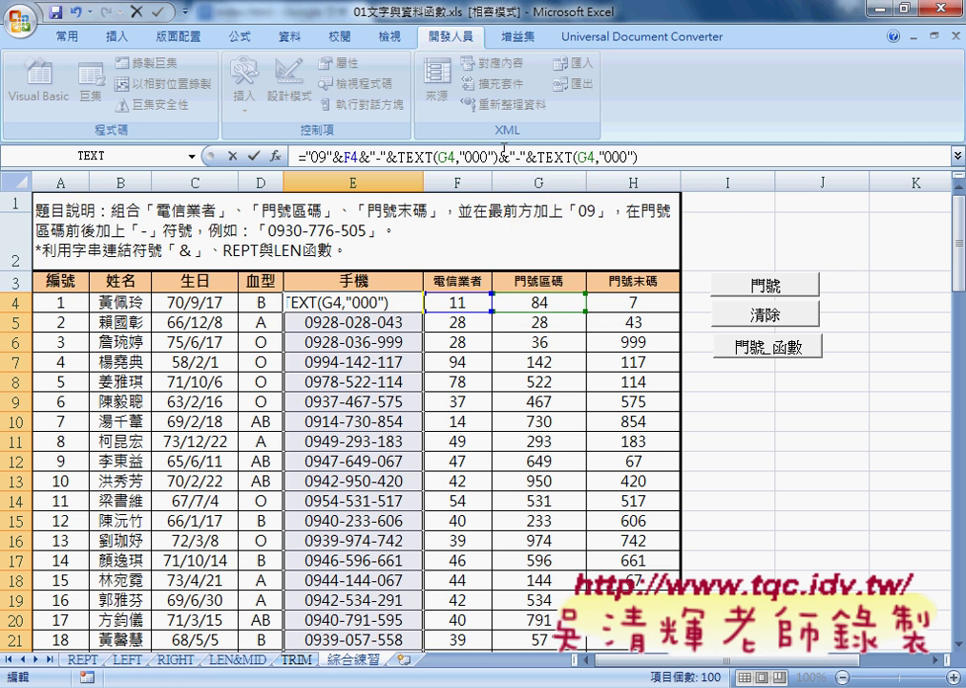
drag(578, 156, 595, 156)
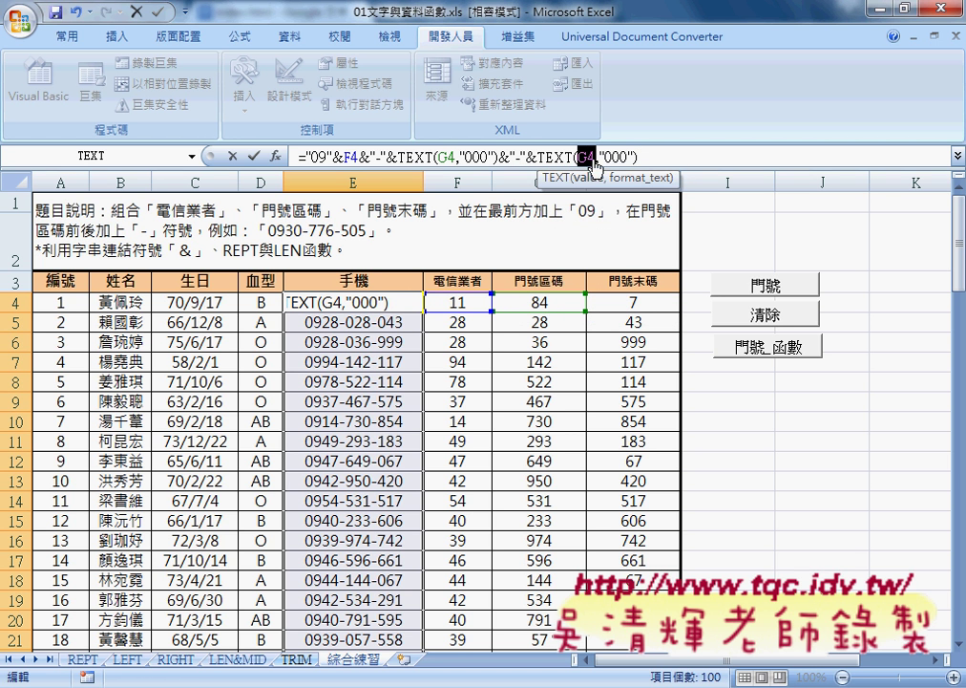
click(639, 305)
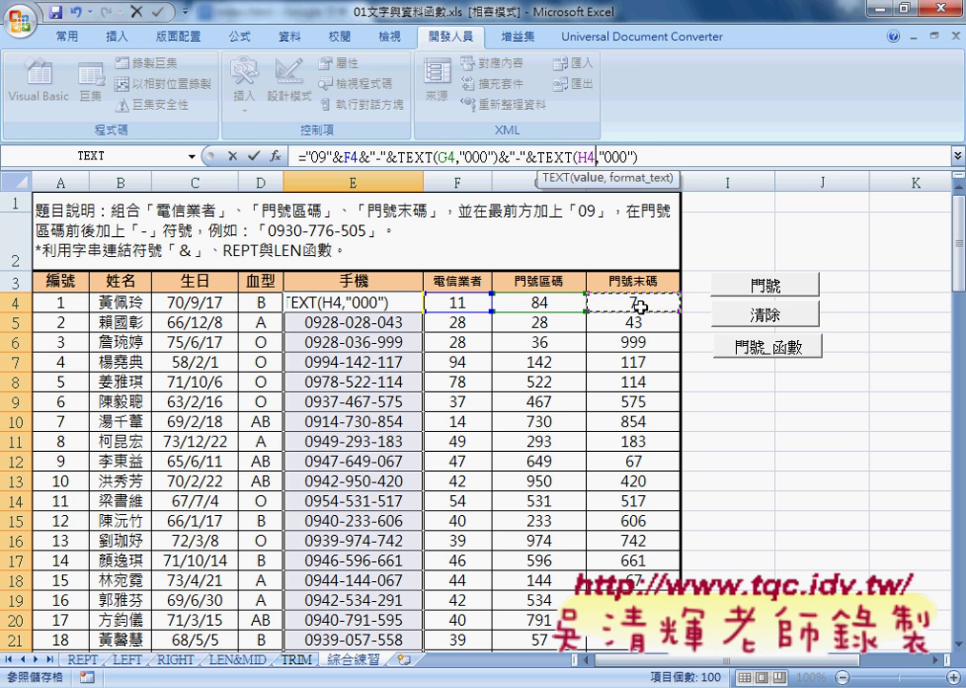
key(Return)
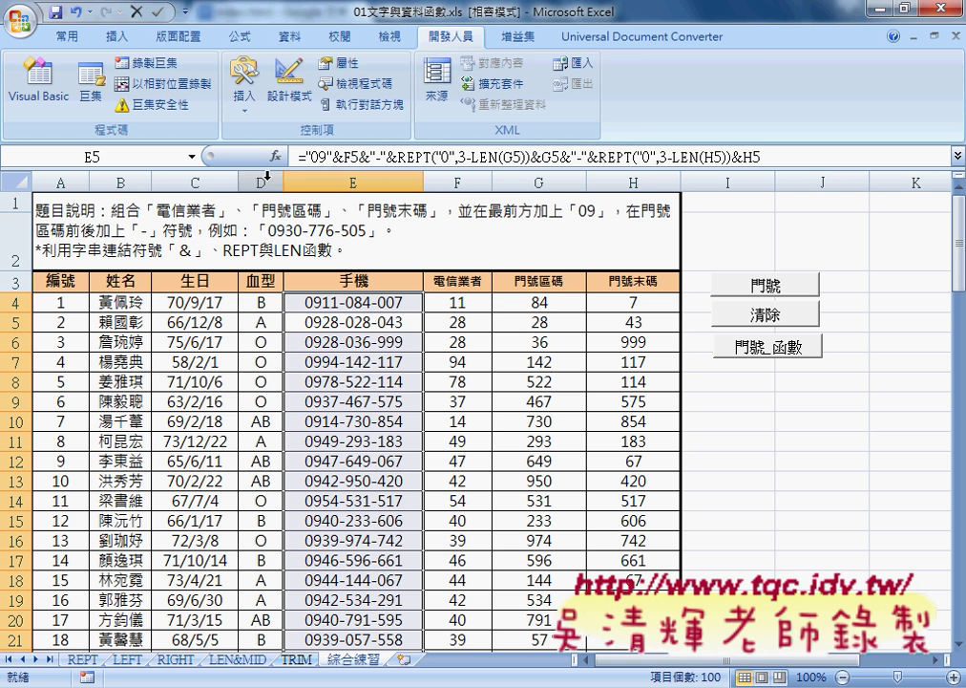
click(391, 301)
double_click(425, 311)
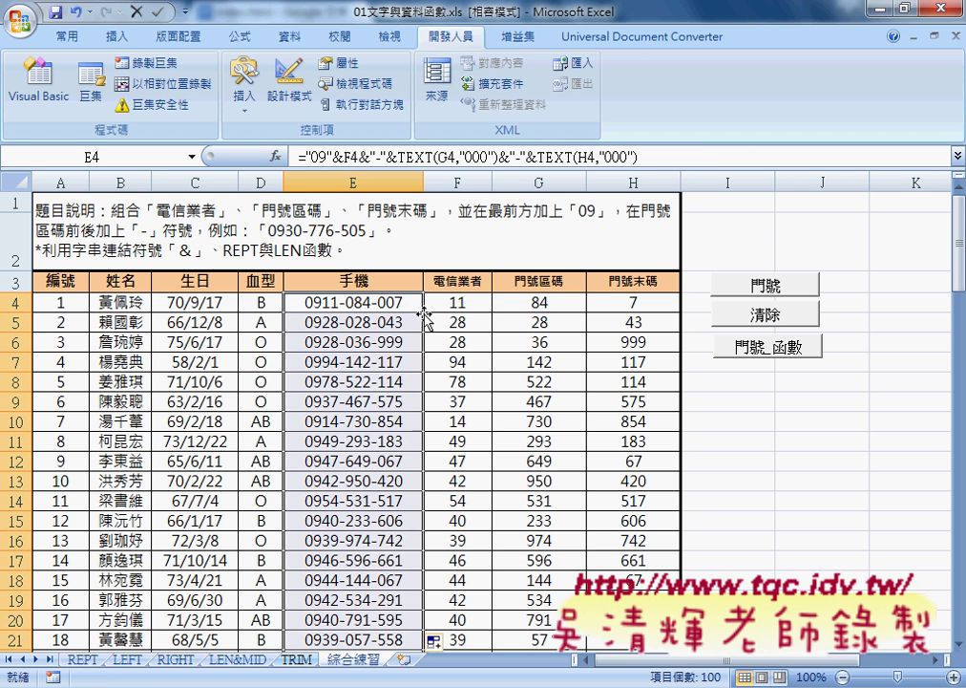
click(381, 323)
click(382, 303)
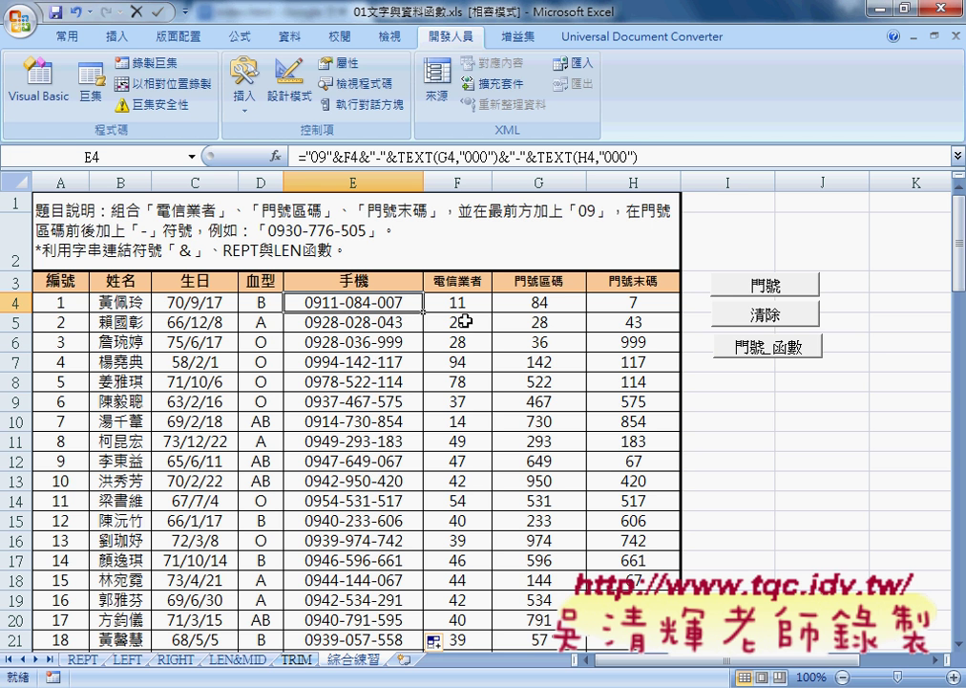
Step: Alternate the 清除, 門號 and 門號_函數 macro buttons to refill and clear column E, ending with 清除
click(741, 317)
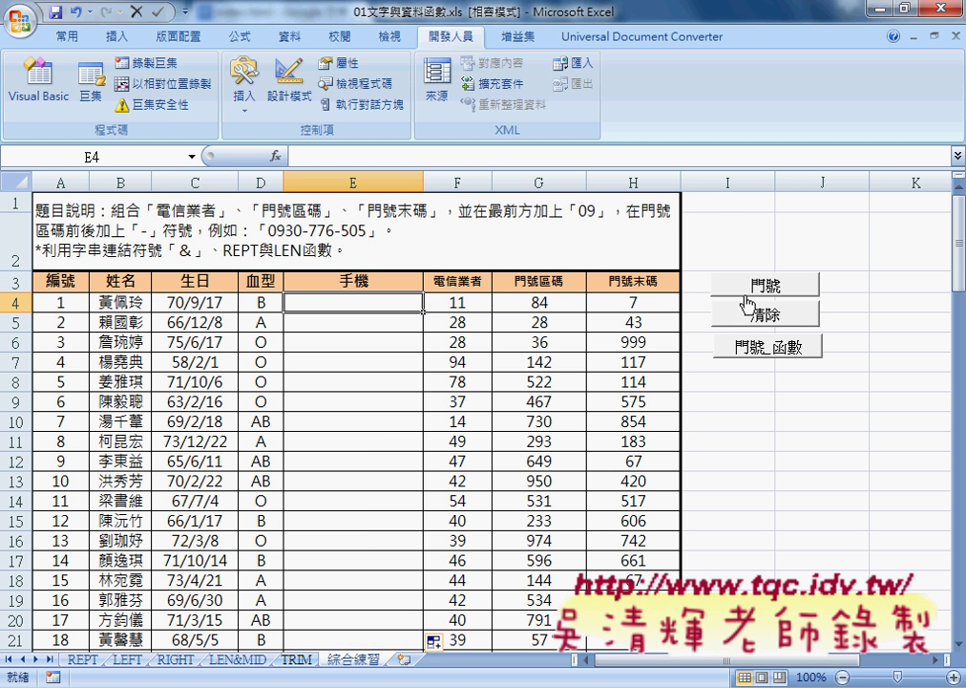
click(753, 289)
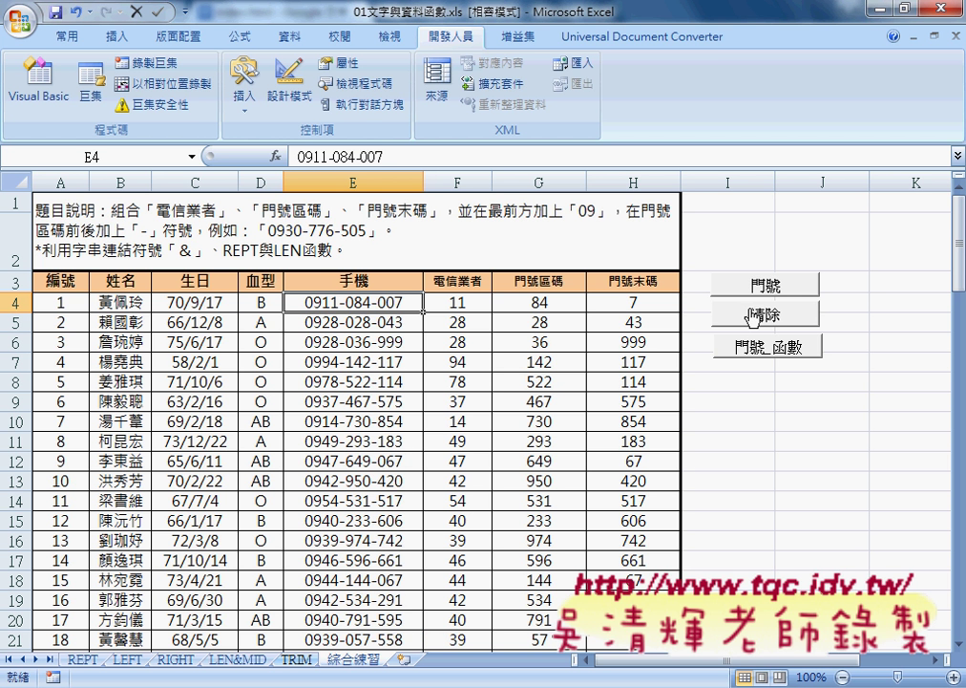
click(744, 313)
click(750, 287)
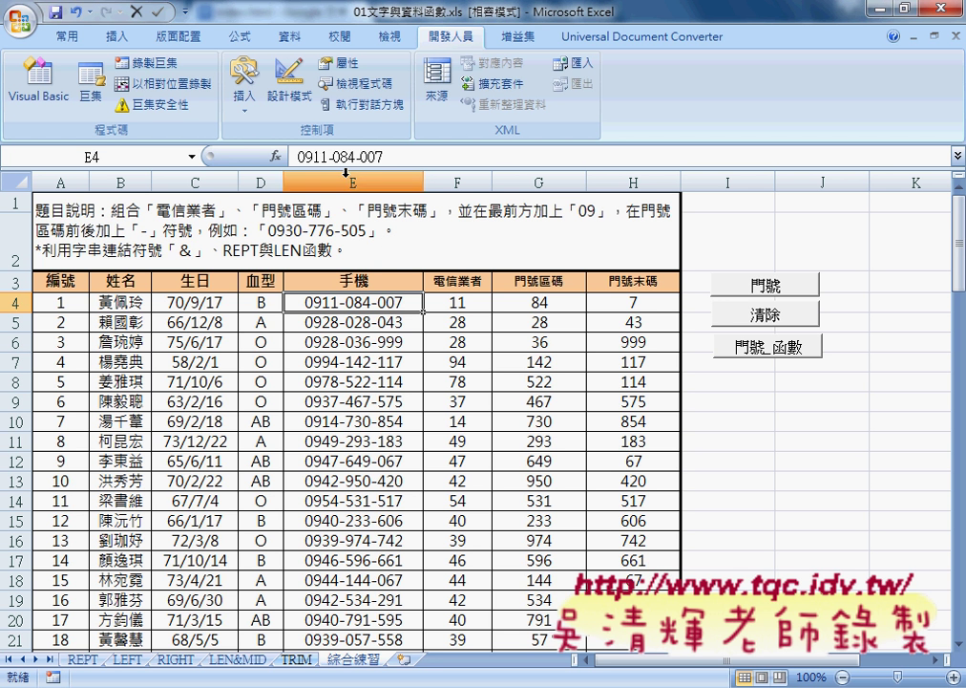
click(746, 316)
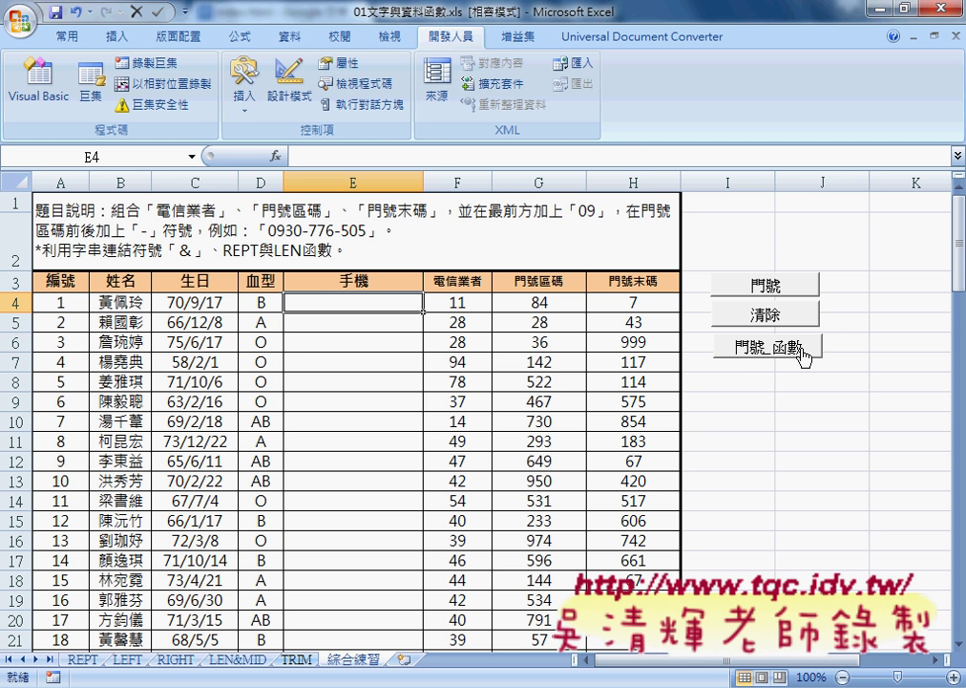
click(752, 355)
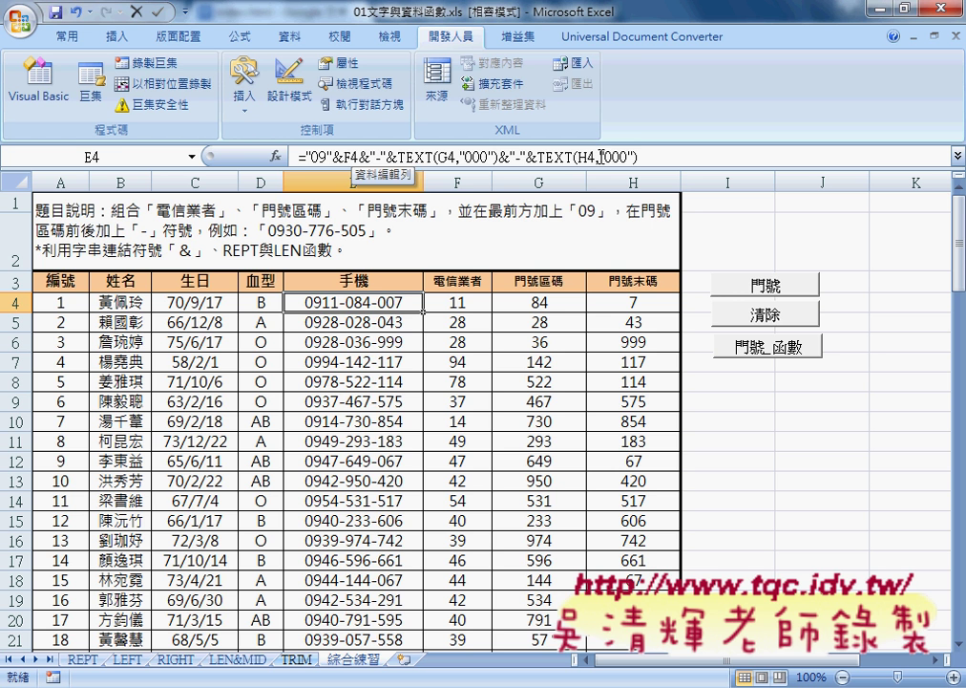
click(769, 288)
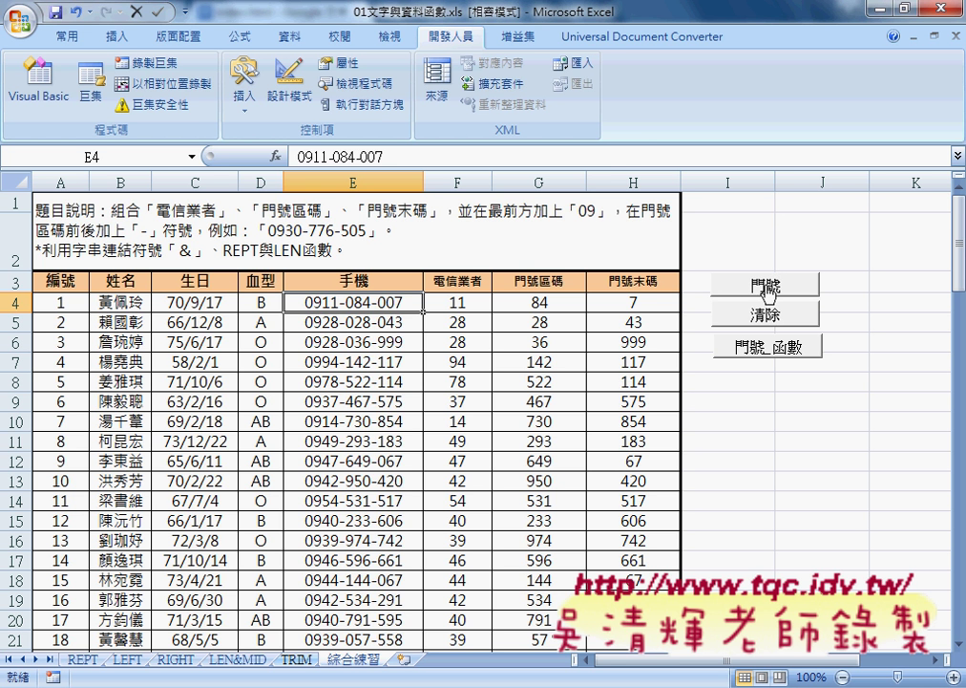
click(763, 315)
click(770, 287)
click(767, 311)
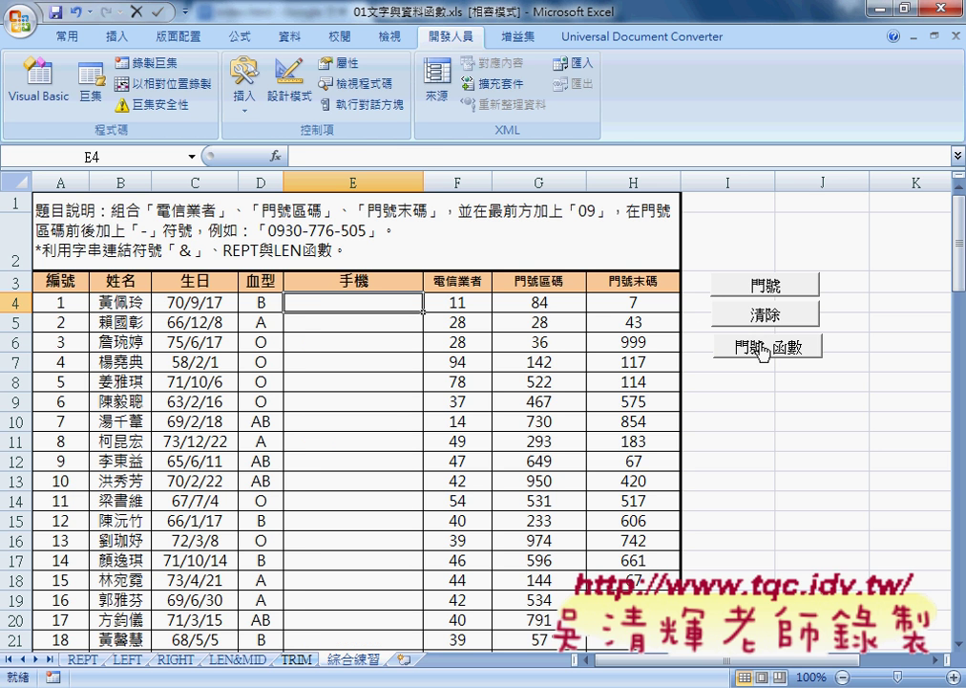
click(763, 349)
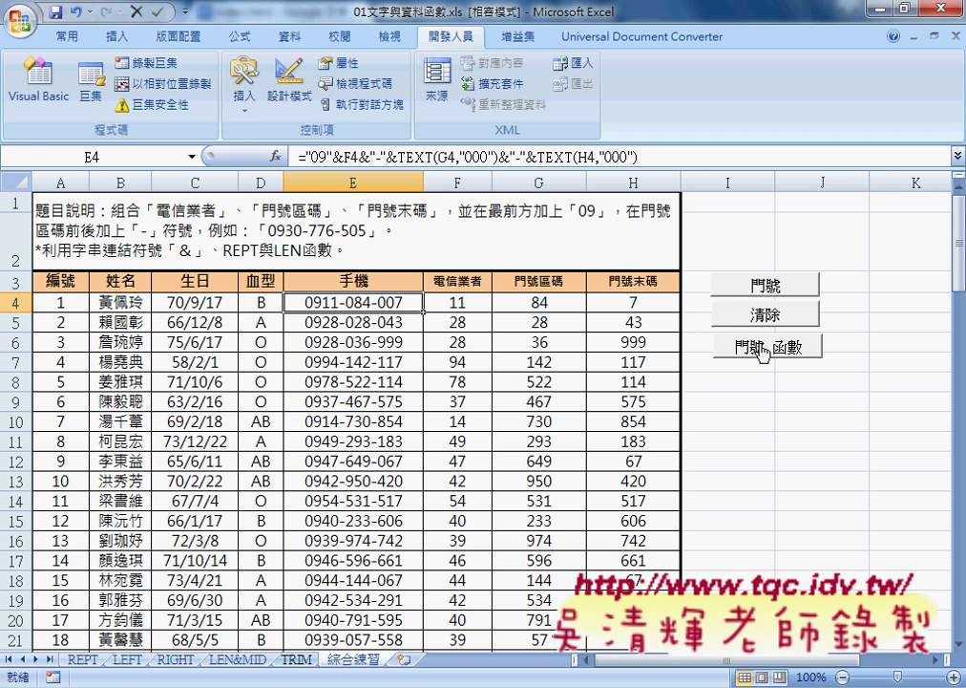
click(767, 319)
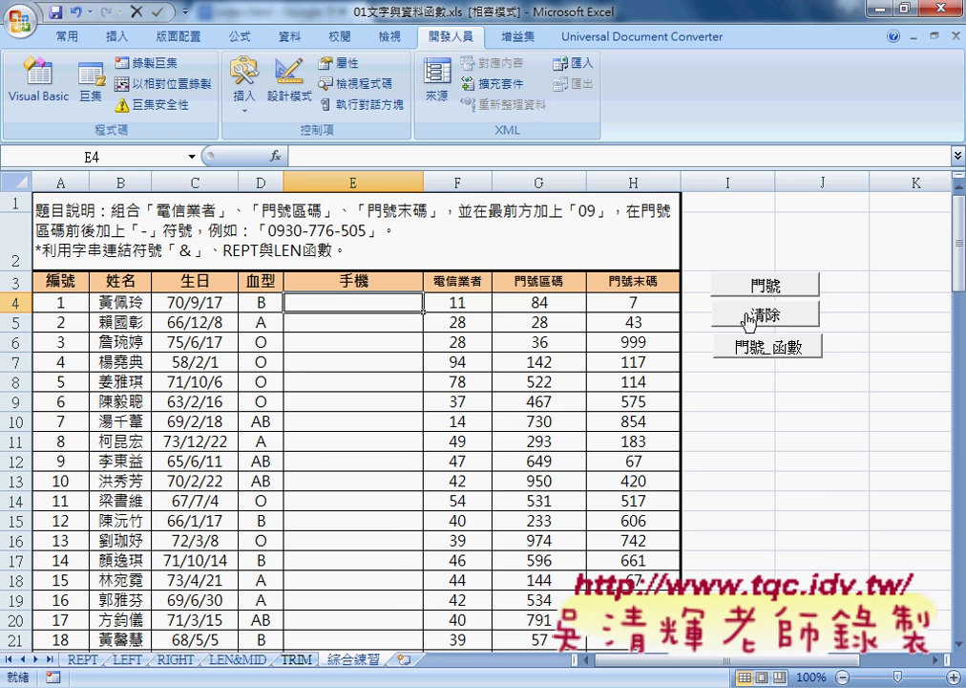
Step: Choose the custom 手機 function from the User Defined category for E4
click(276, 157)
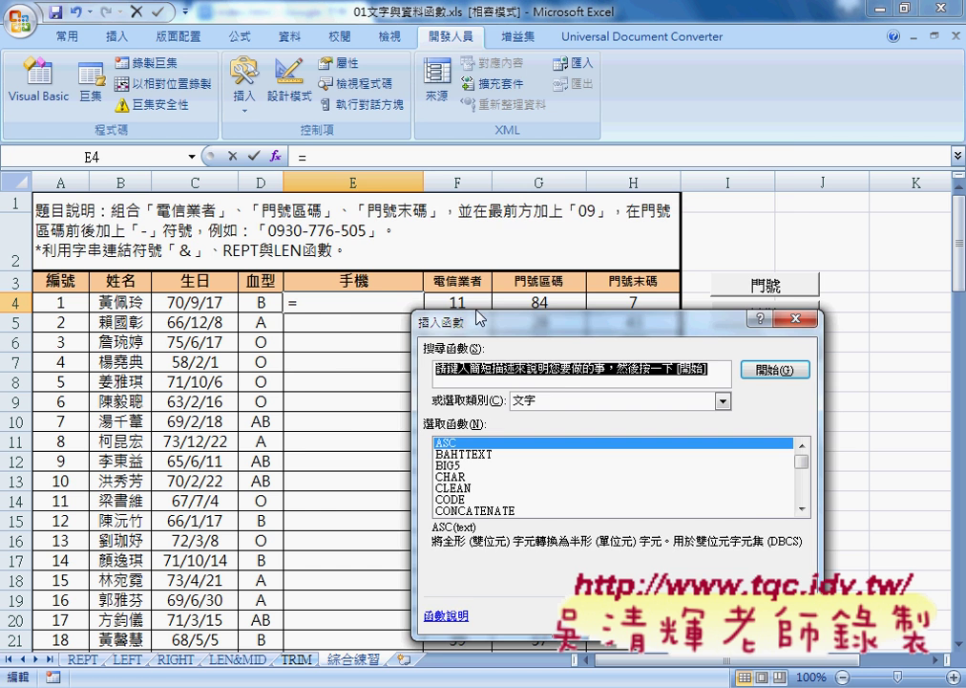
drag(522, 324, 465, 153)
click(665, 229)
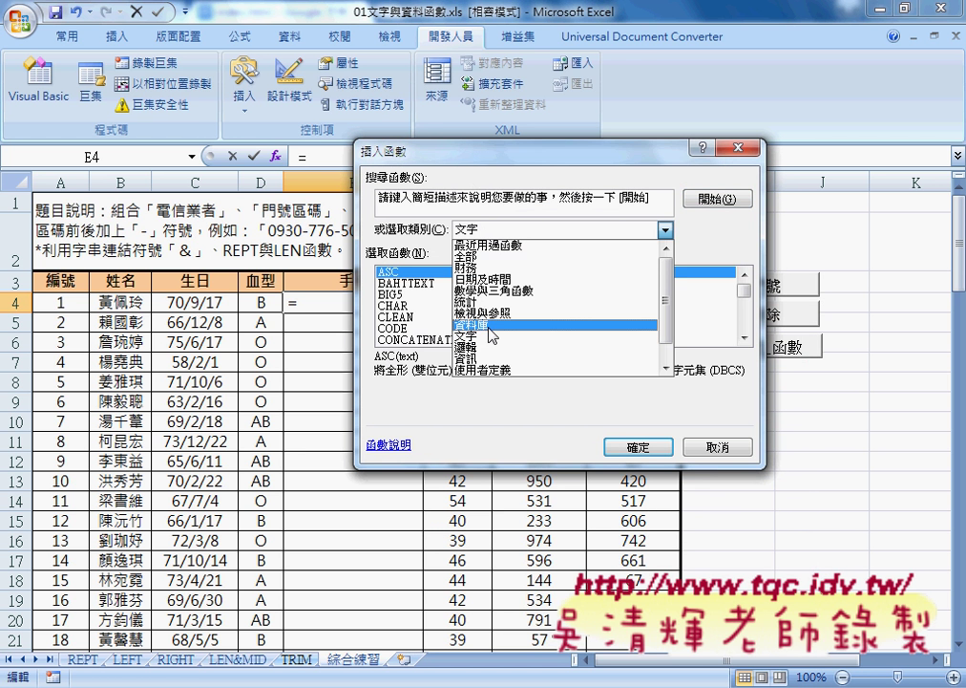
click(489, 377)
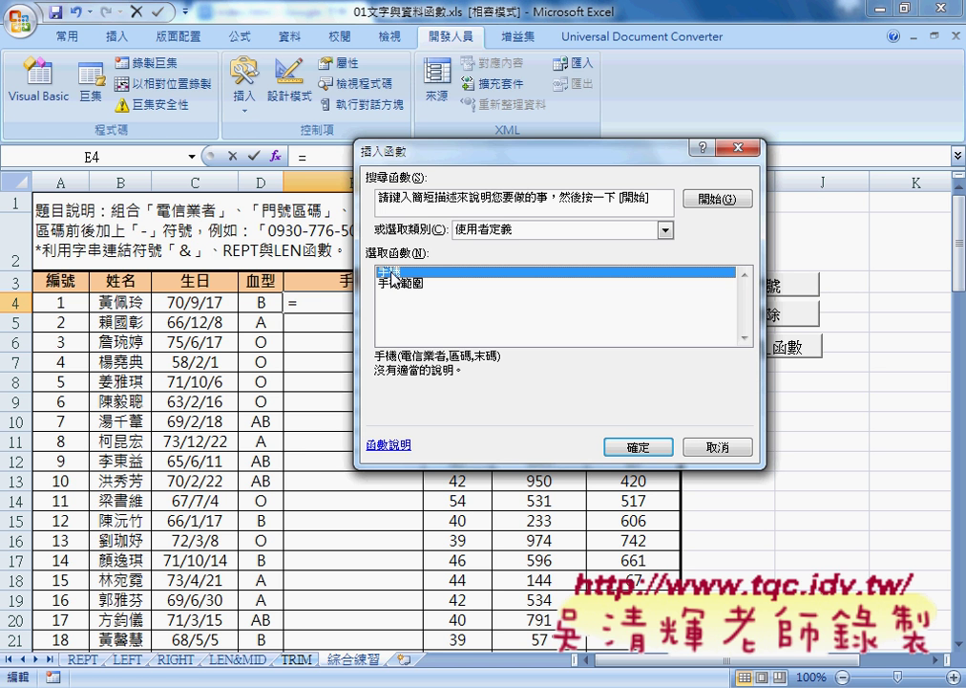
click(638, 446)
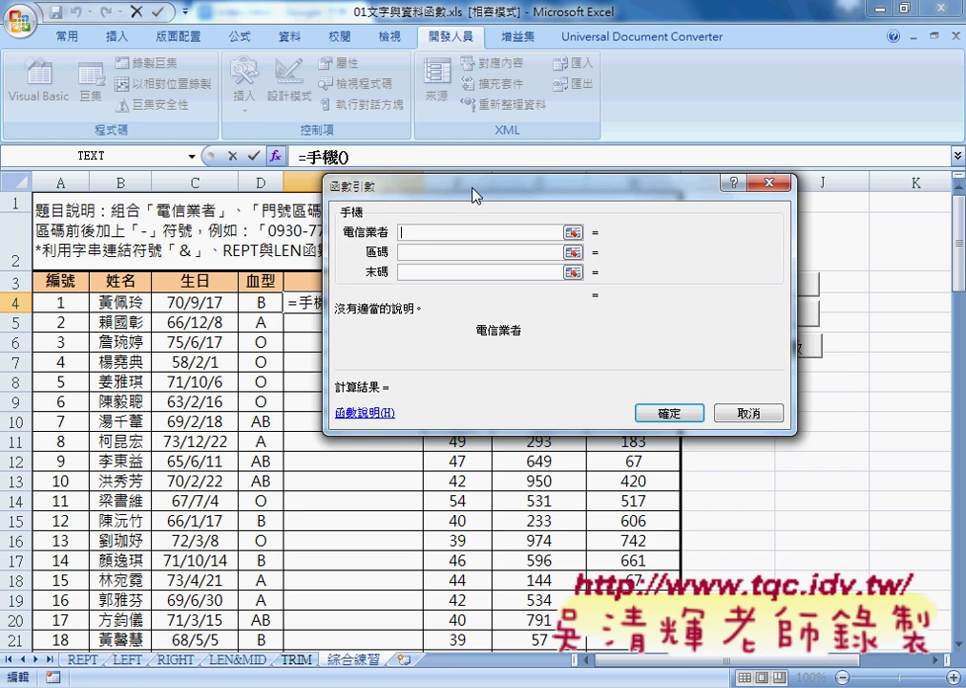
Step: Give 手機 the arguments F4, G4 for 區碼 and H4 for 末碼, making =手機(F4,G4,H4)
drag(475, 196, 516, 365)
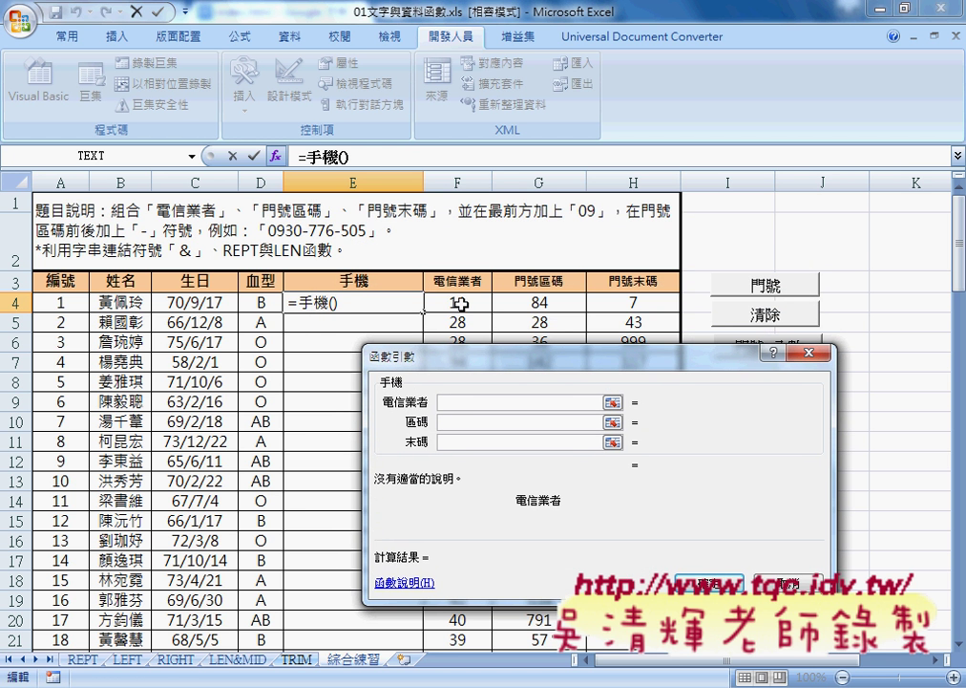
click(457, 302)
click(468, 421)
click(537, 302)
click(472, 441)
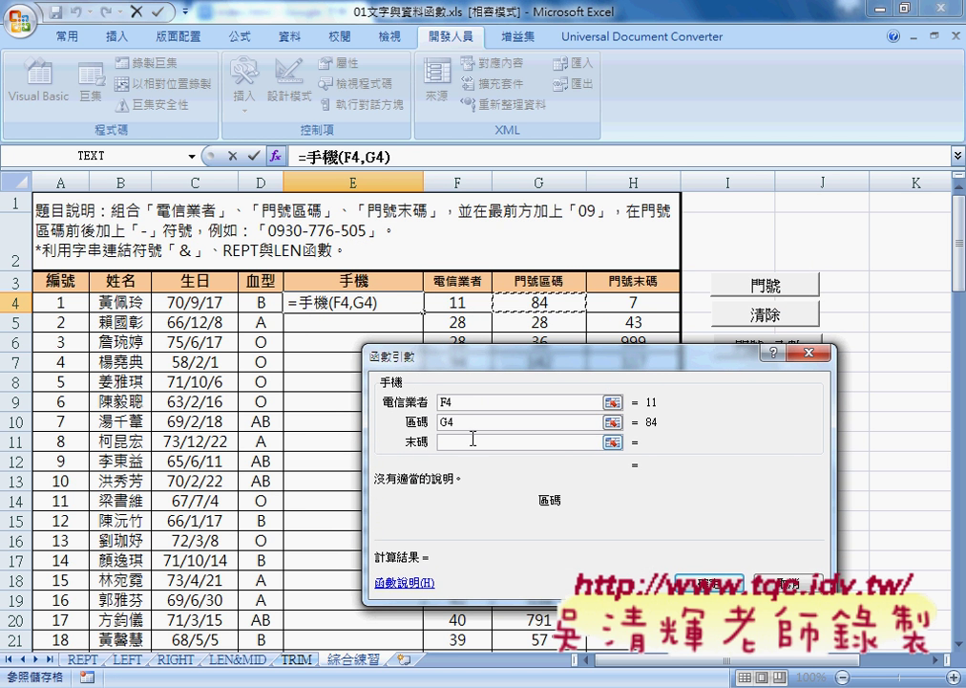
click(619, 303)
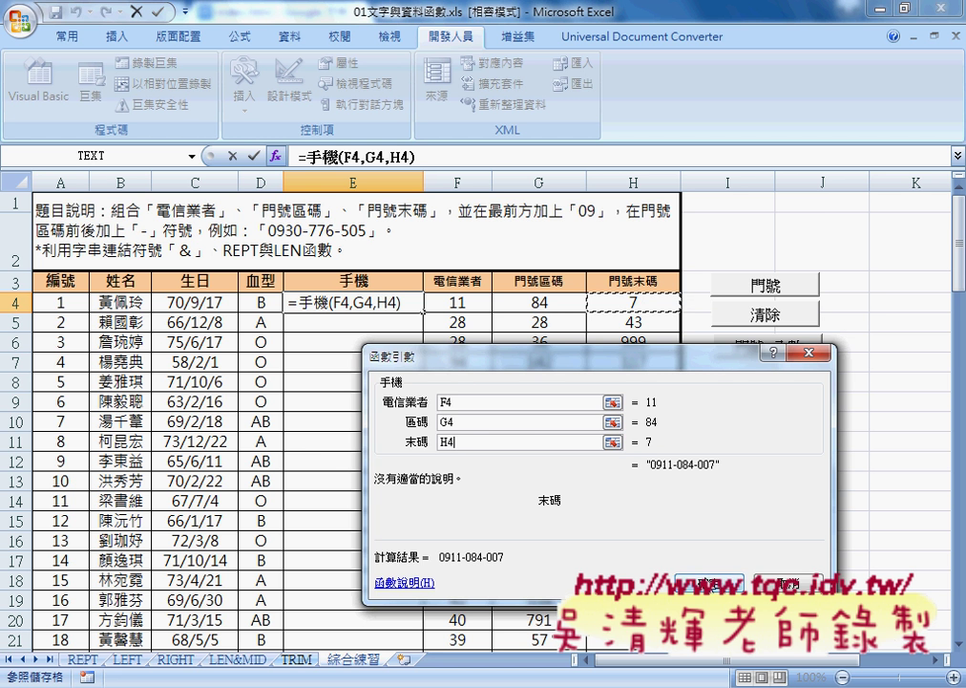
key(Return)
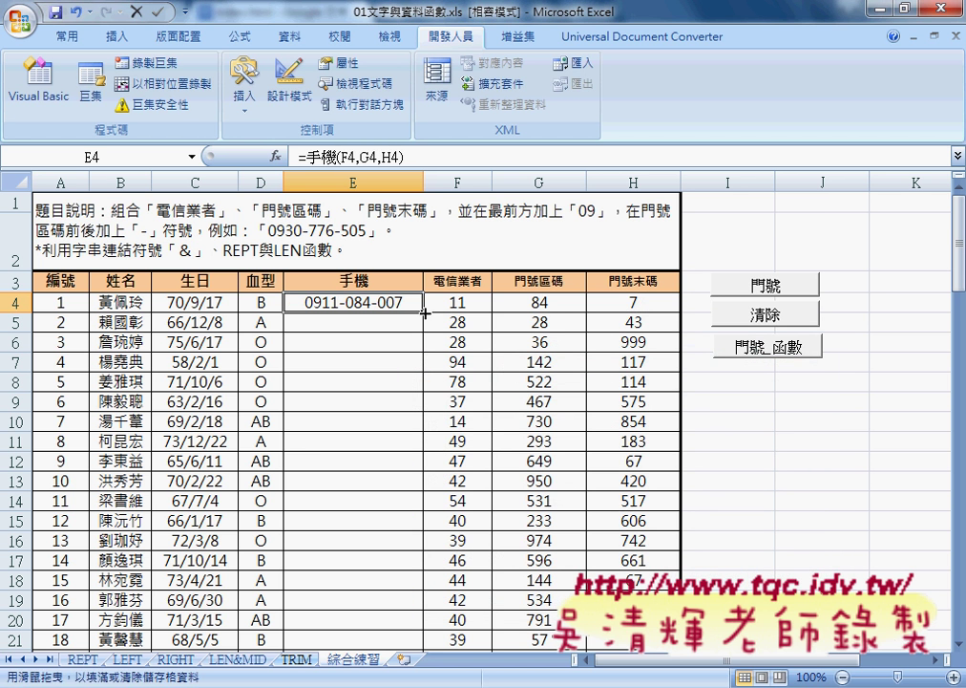
Step: Fill E4's =手機(F4,G4,H4) formula down the whole 手機 column
double_click(423, 311)
click(389, 304)
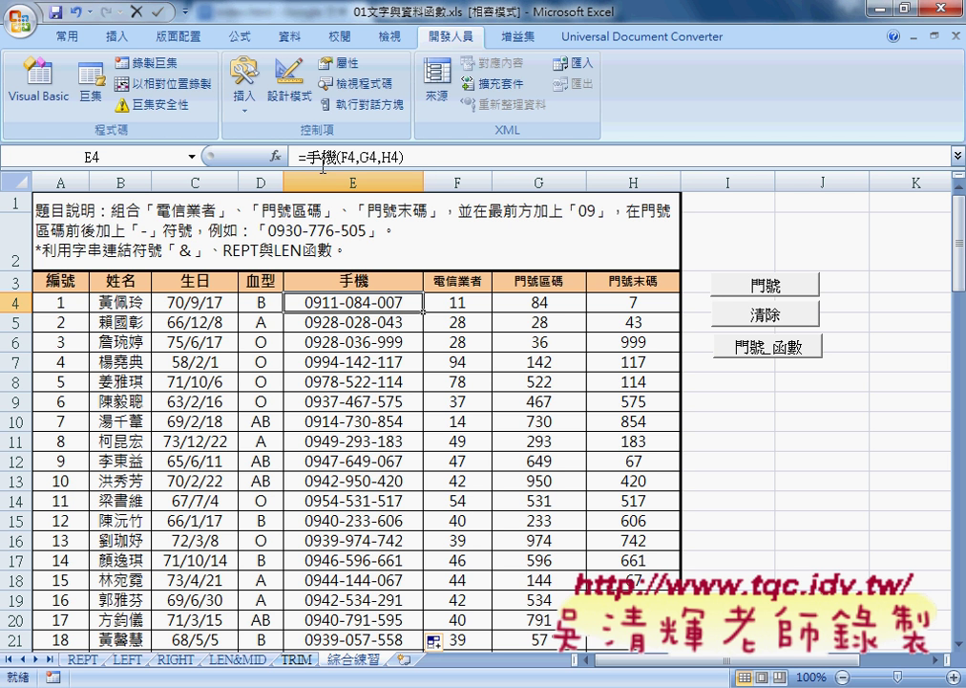
Step: Review the 手機 function's arguments without changes, then clear the column with the 清除 macro
click(276, 156)
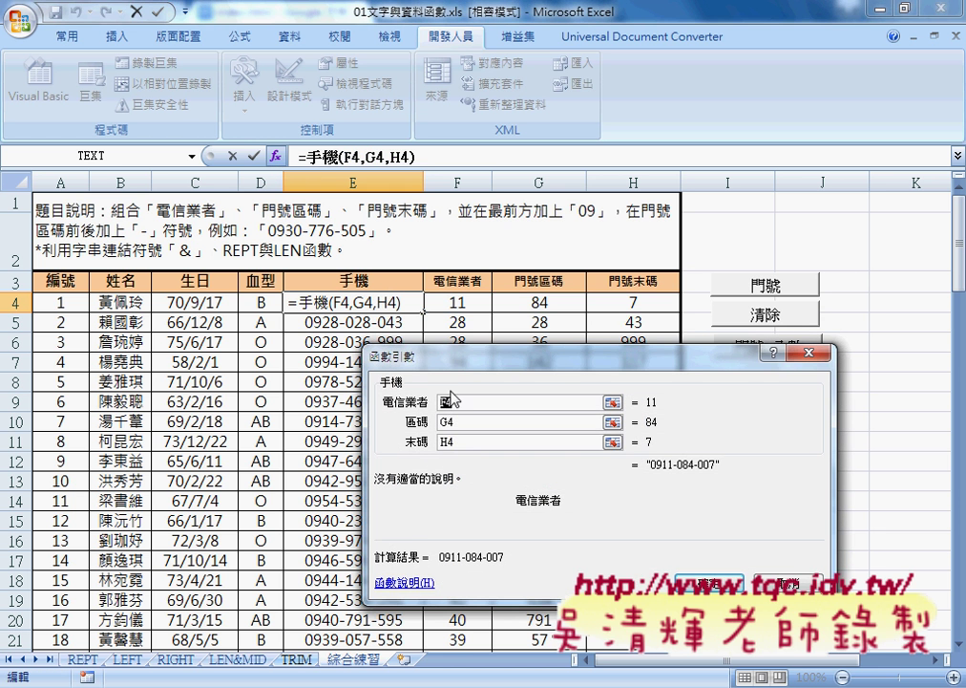
click(450, 402)
click(458, 421)
click(461, 440)
click(708, 584)
click(772, 317)
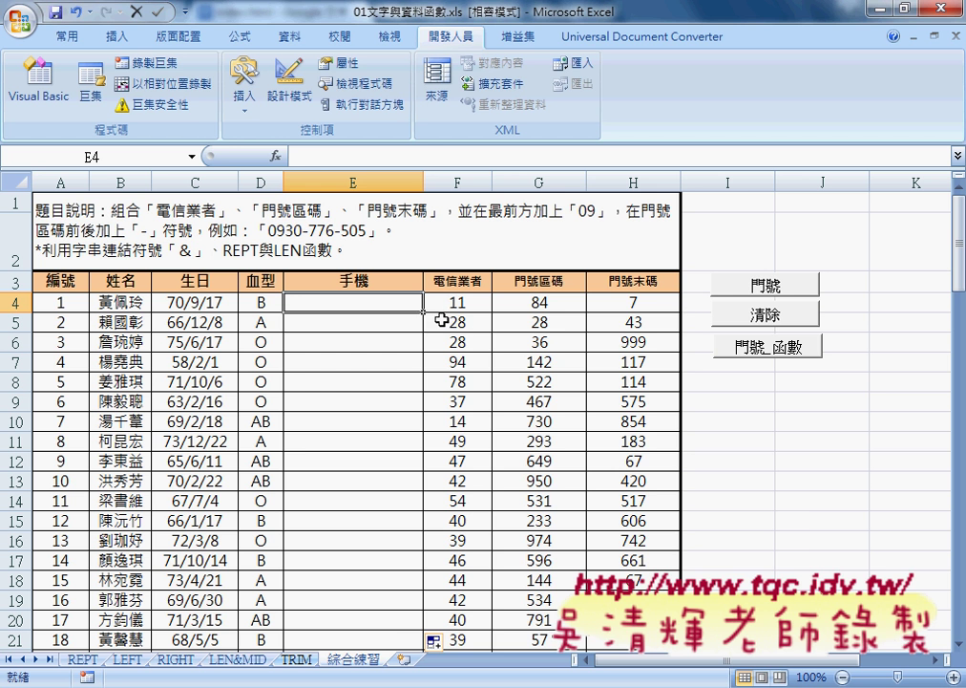
Step: Enter =手機範圍(F4:H4) in E4, with F4:H4 as the 電信業者範圍 argument
click(277, 155)
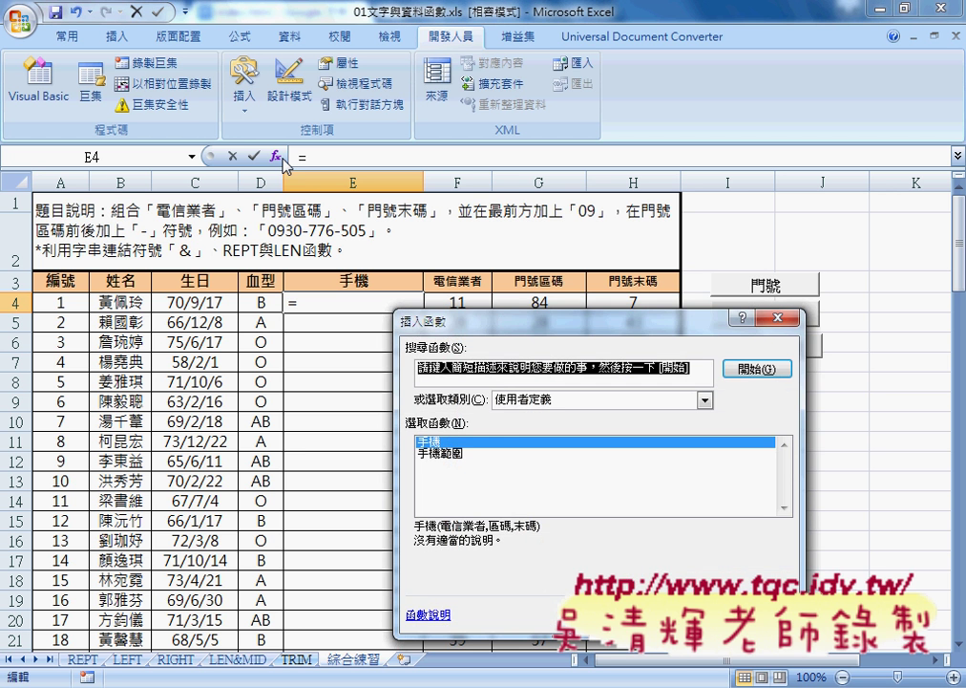
click(445, 456)
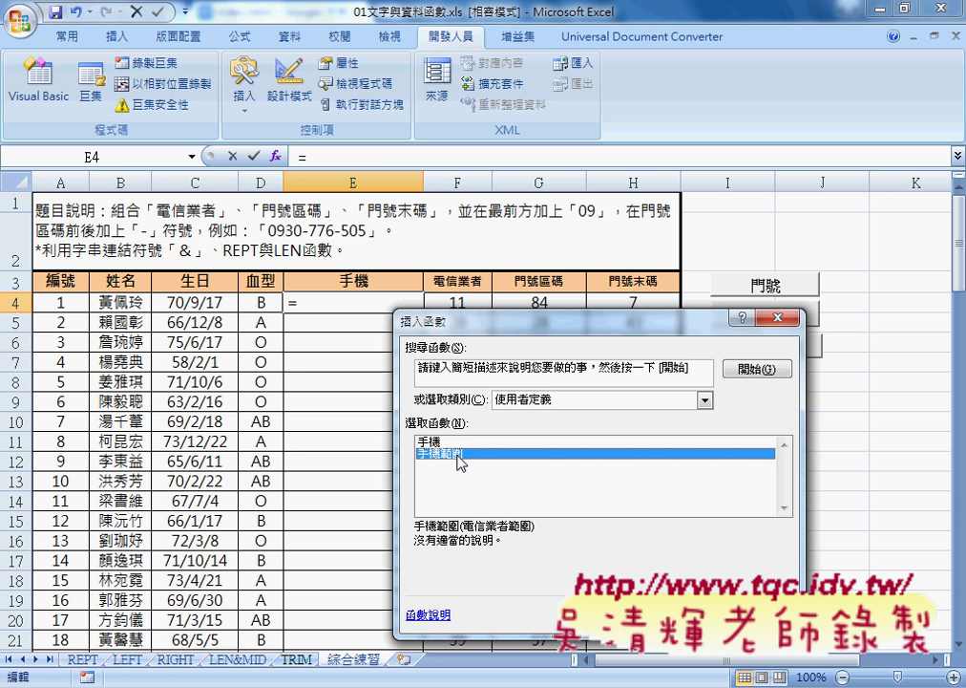
double_click(443, 453)
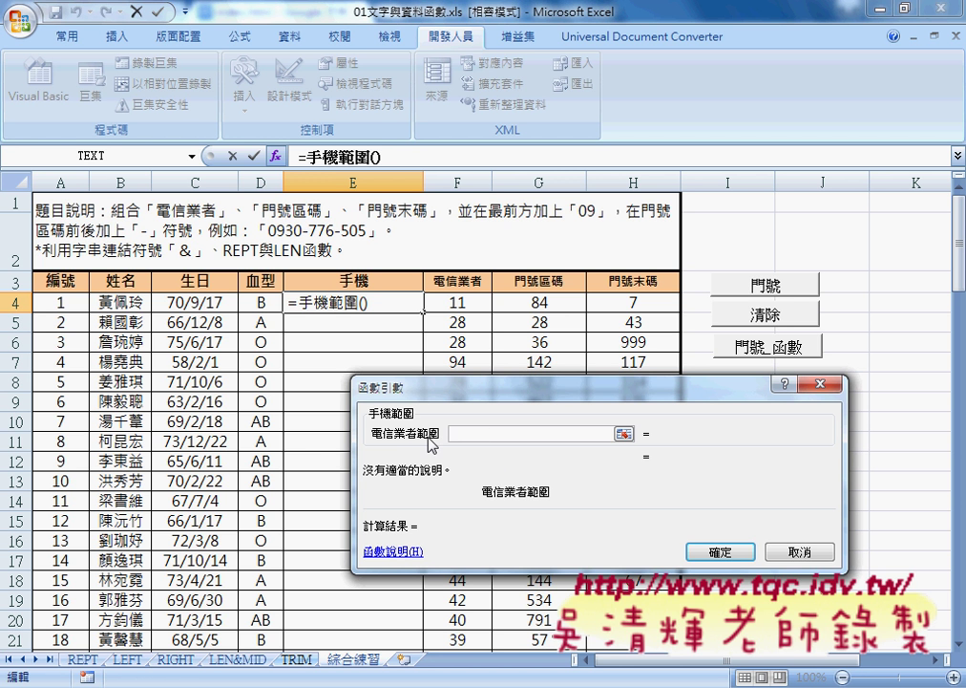
drag(458, 302, 615, 304)
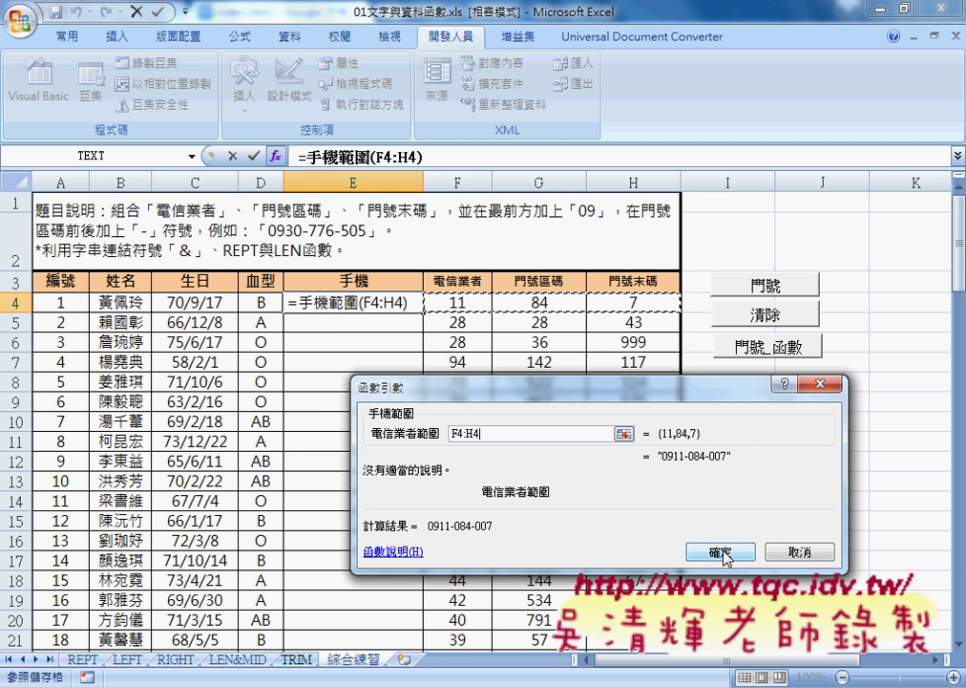
click(724, 550)
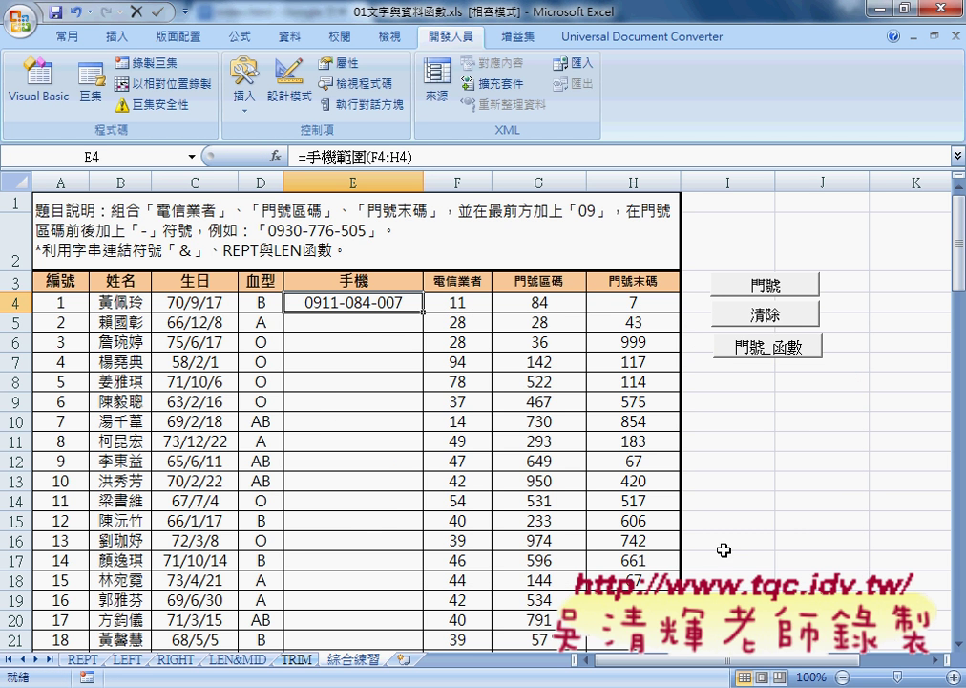
Step: Fill the 手機範圍 formula from E4 down to E103, then reselect E4
double_click(423, 312)
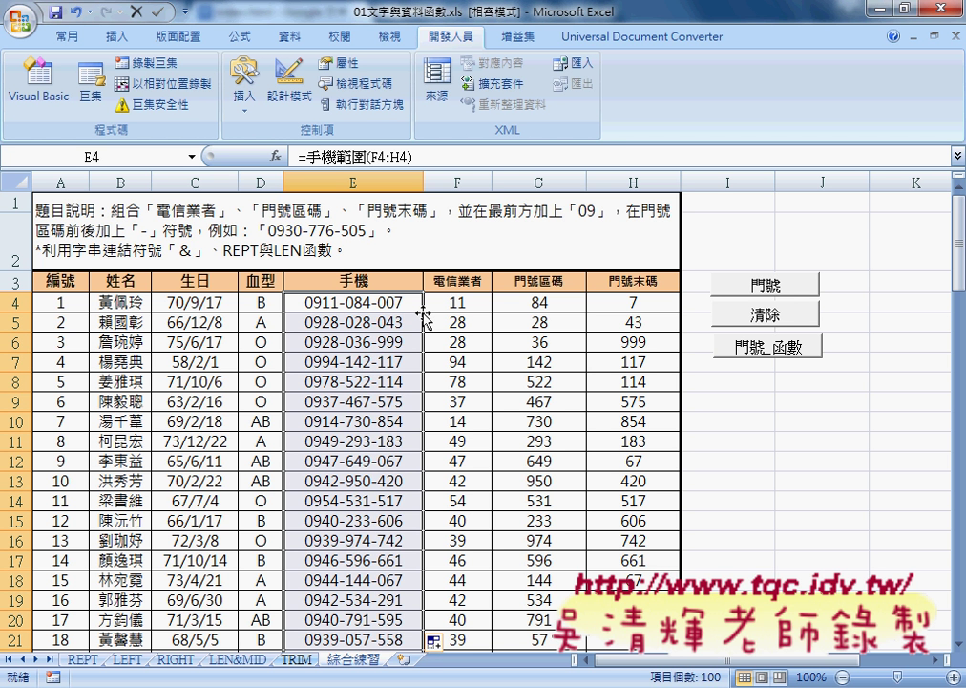
click(375, 303)
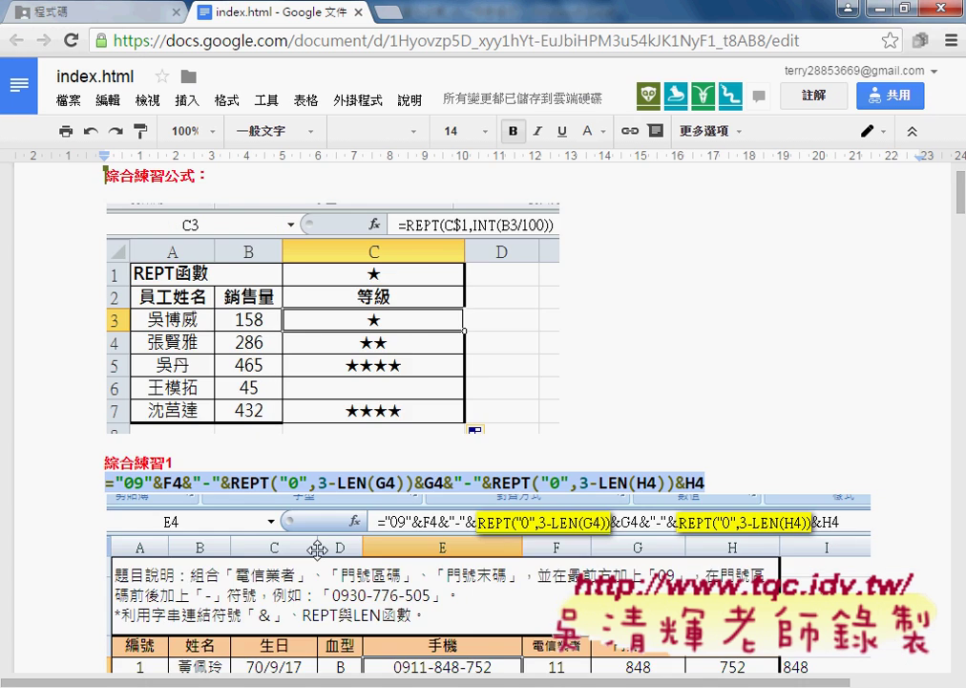
Step: Scroll to the VBA code and highlight the 門號 Sub heading and the 手機 Function heading
scroll(318, 551, down, 4)
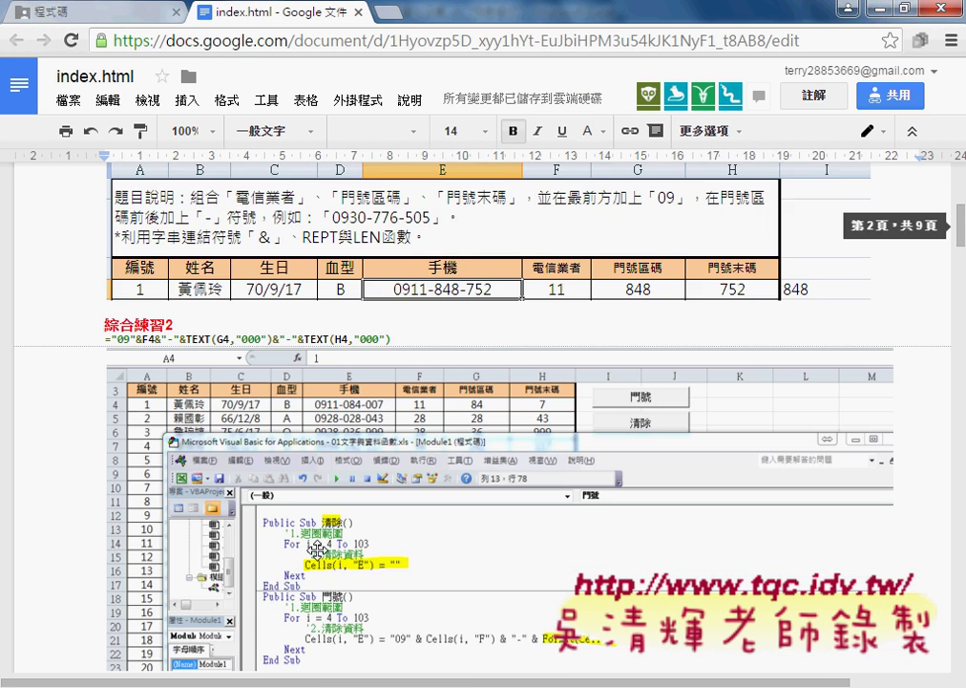
scroll(319, 551, down, 3)
scroll(319, 551, down, 2)
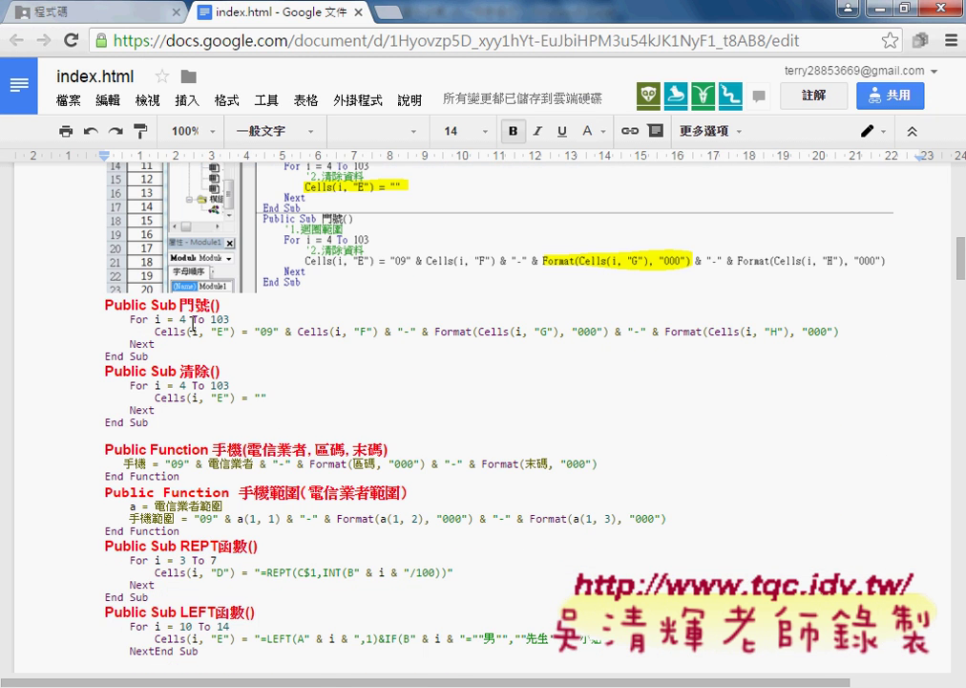
double_click(182, 304)
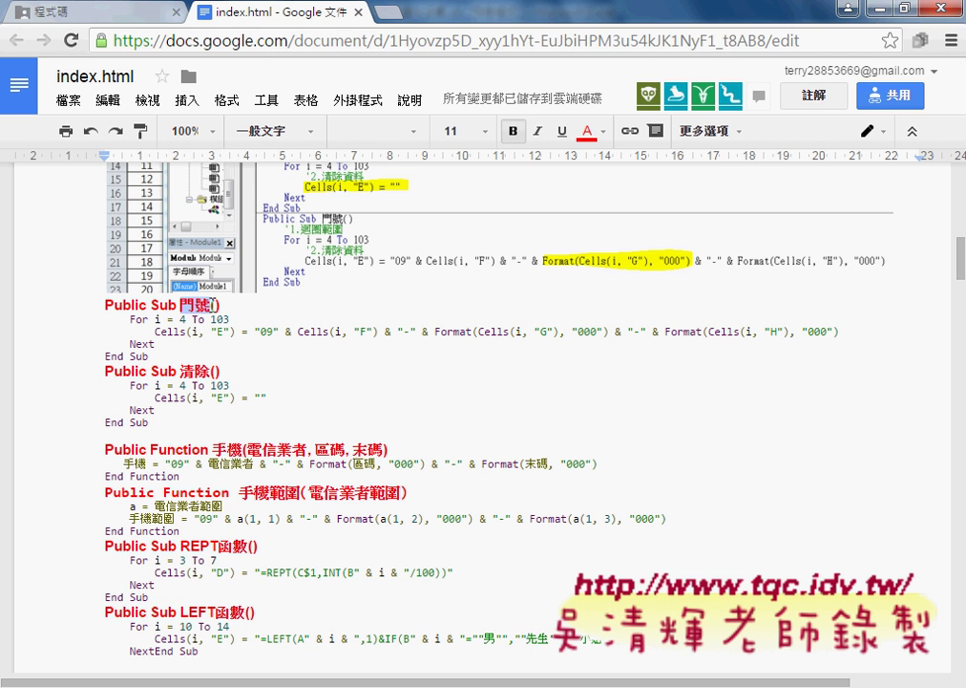
double_click(159, 305)
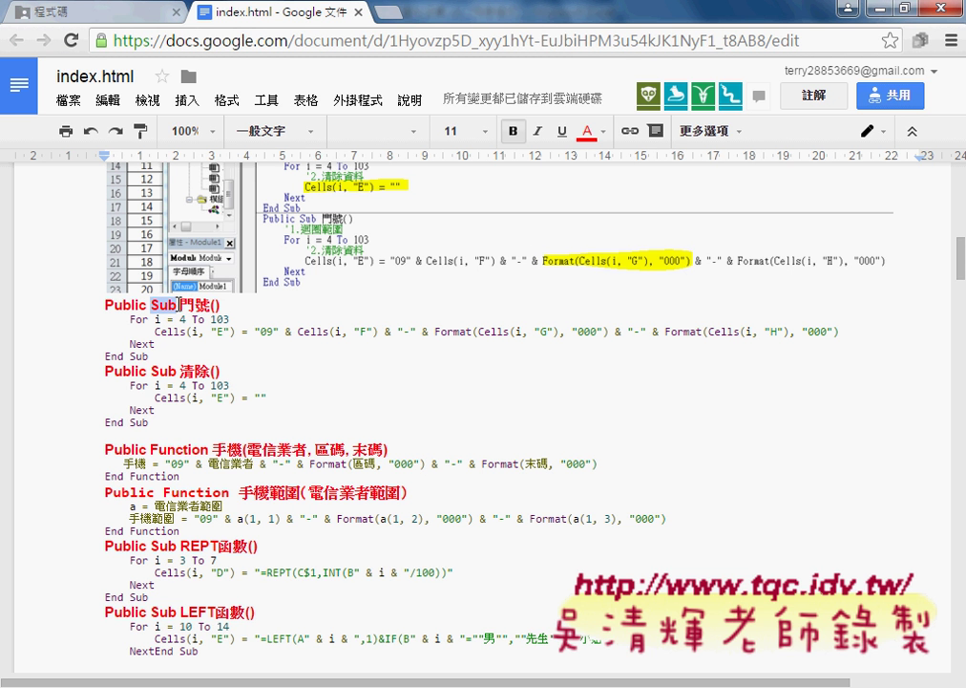
drag(150, 449, 208, 448)
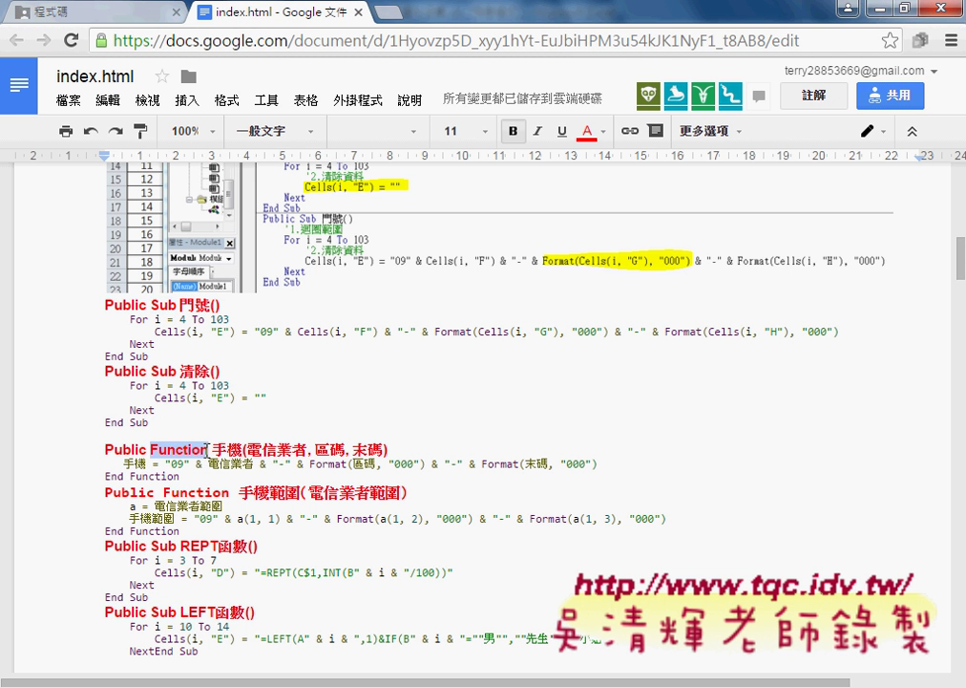
Step: Highlight the body of the 手機範圍 function in the code
scroll(208, 448, down, 2)
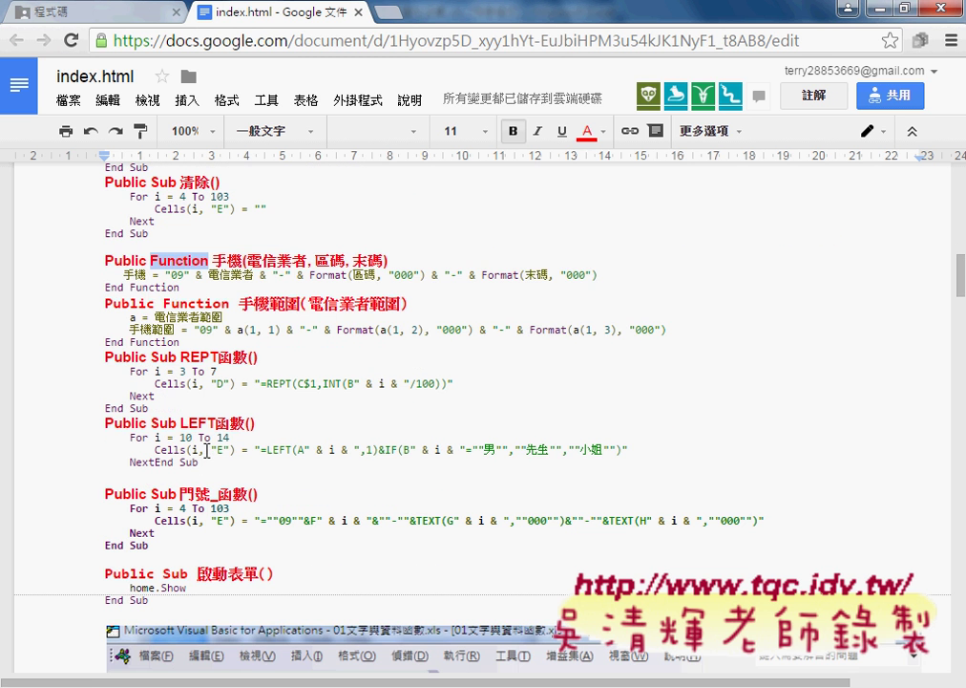
mouse_move(180, 342)
mouse_down()
mouse_move(116, 306)
mouse_move(95, 259)
mouse_move(603, 278)
mouse_up()
click(187, 286)
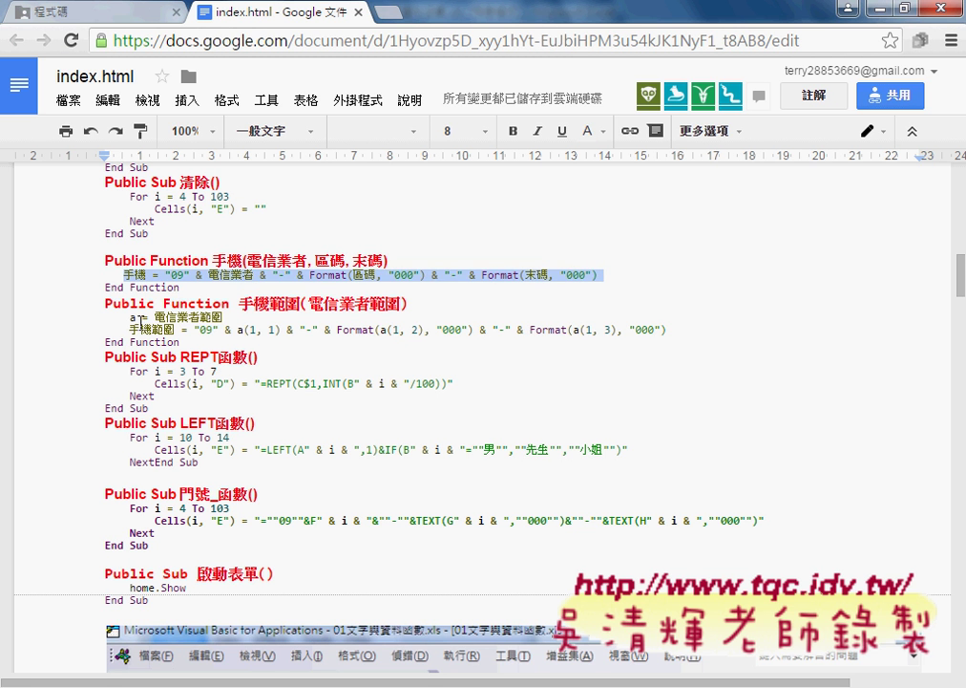
drag(128, 316, 668, 331)
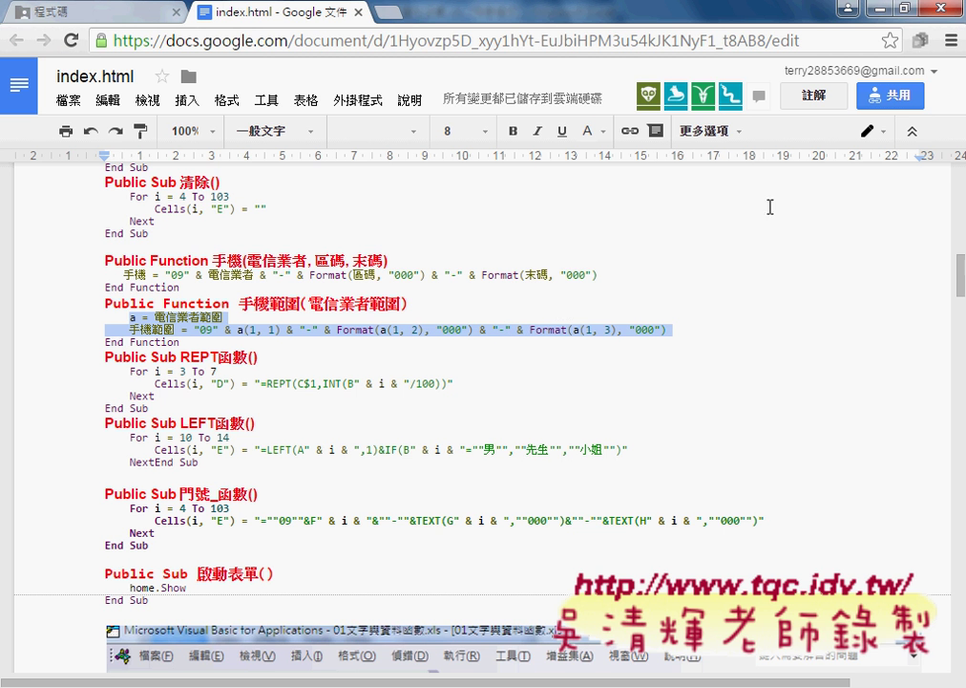
Step: Return to Excel and run the 門號_函數 macro to write TEXT-padded phone formulas
click(880, 14)
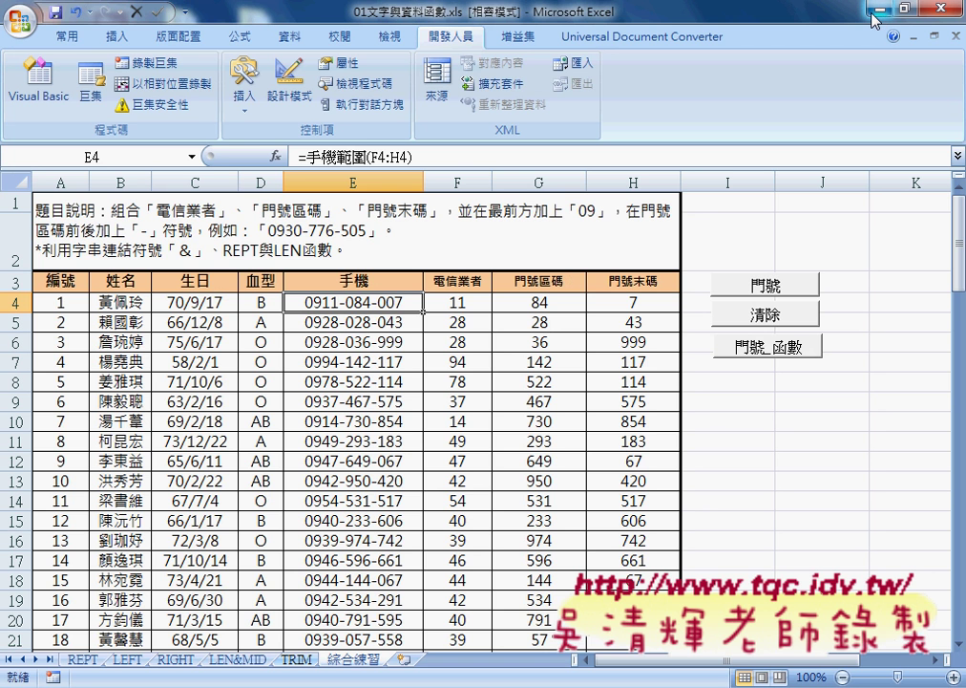
click(730, 349)
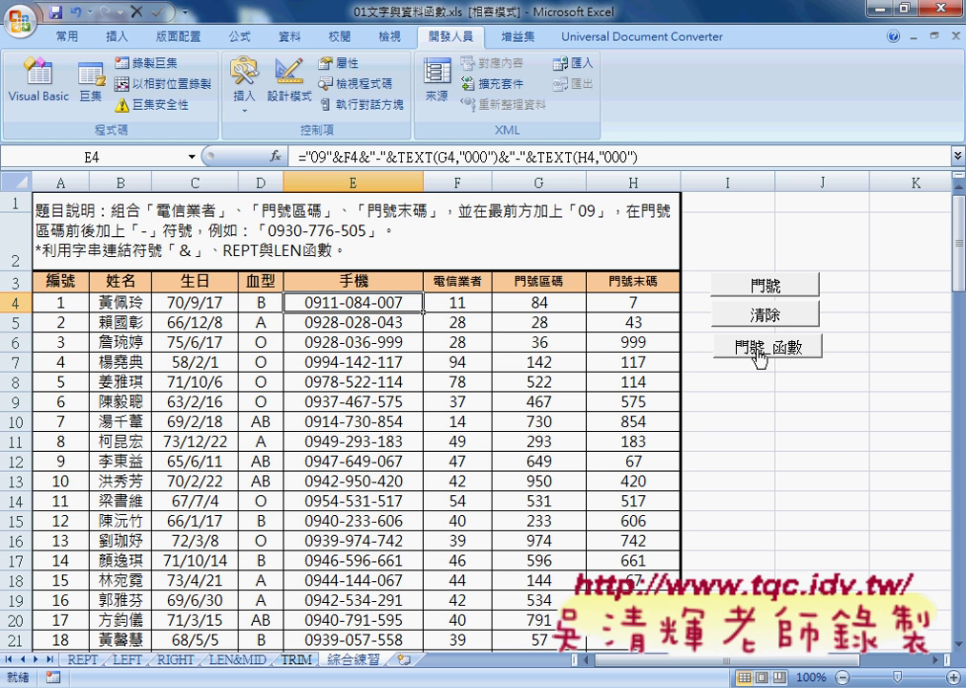